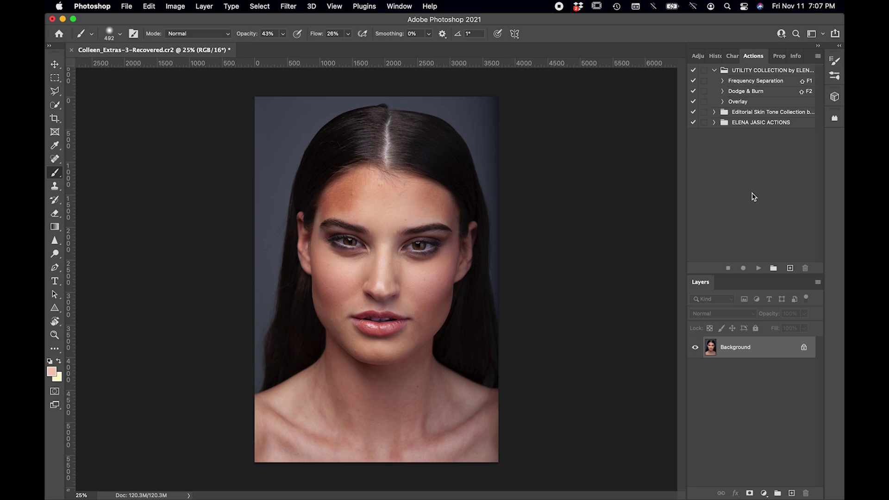
# Step: Run the Frequency Separation action, then duplicate the Low layer and name the copy 'Portraiture'
pyautogui.click(754, 81)
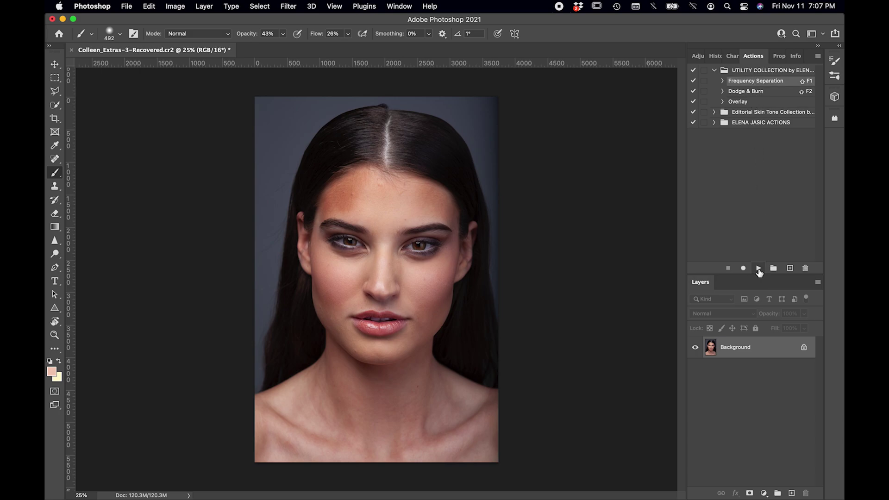
pyautogui.click(758, 268)
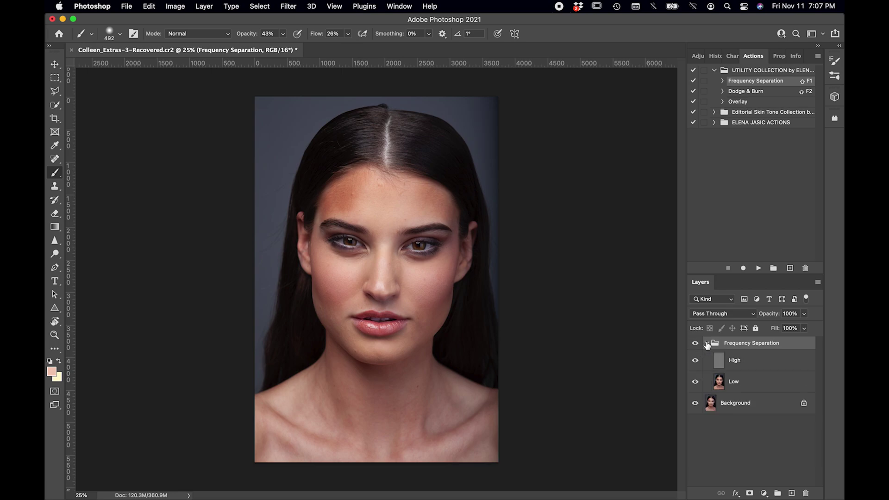
pyautogui.click(737, 383)
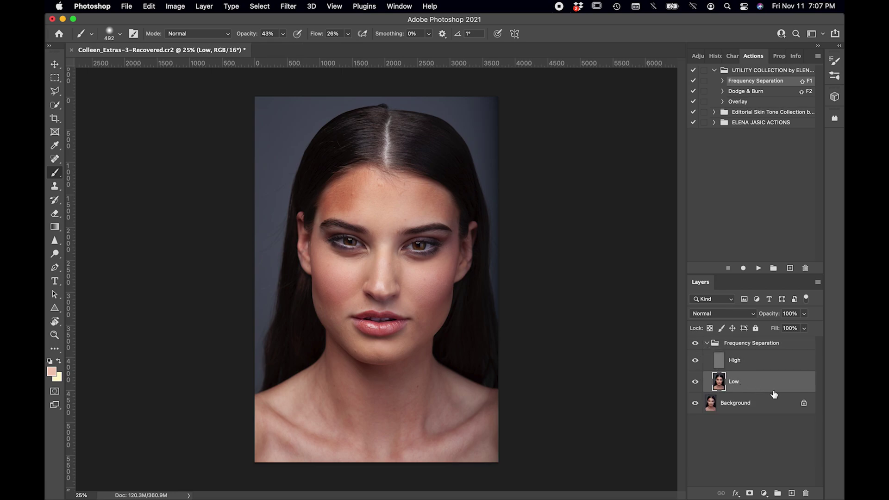
pyautogui.press('super+j')
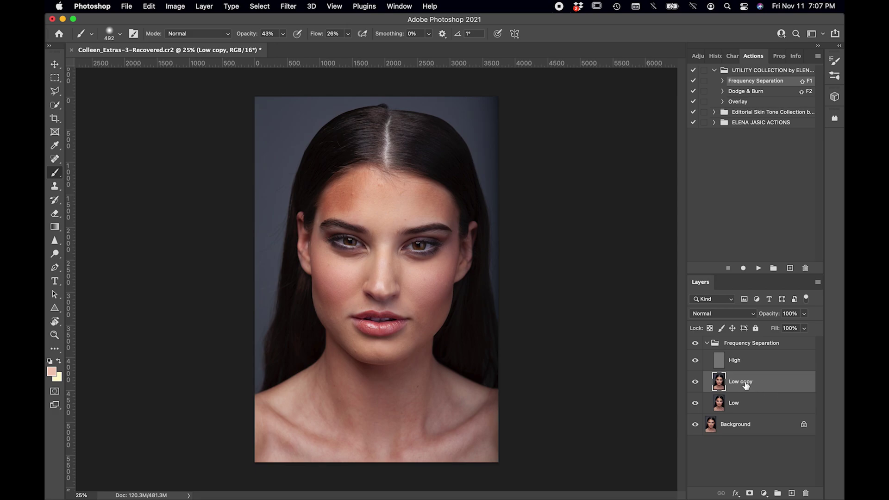
pyautogui.doubleClick(750, 383)
pyautogui.write('Portraiture')
pyautogui.press('Return')
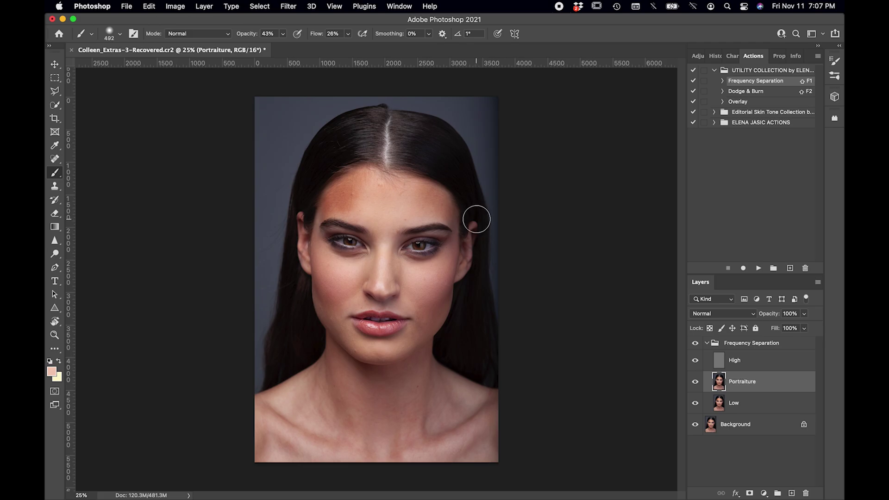
# Step: Launch Filter > Imagenomic > Portraiture and zoom its before/after preview to 25%
pyautogui.click(293, 6)
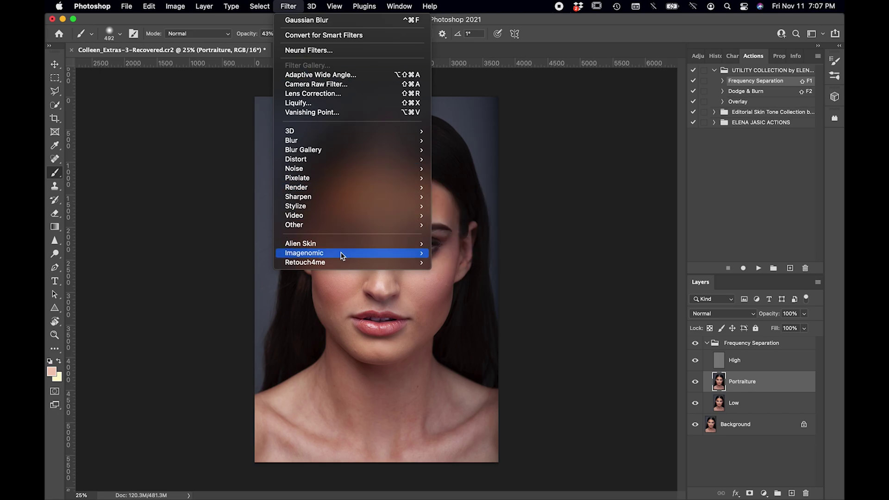
pyautogui.moveTo(383, 256)
pyautogui.click(445, 263)
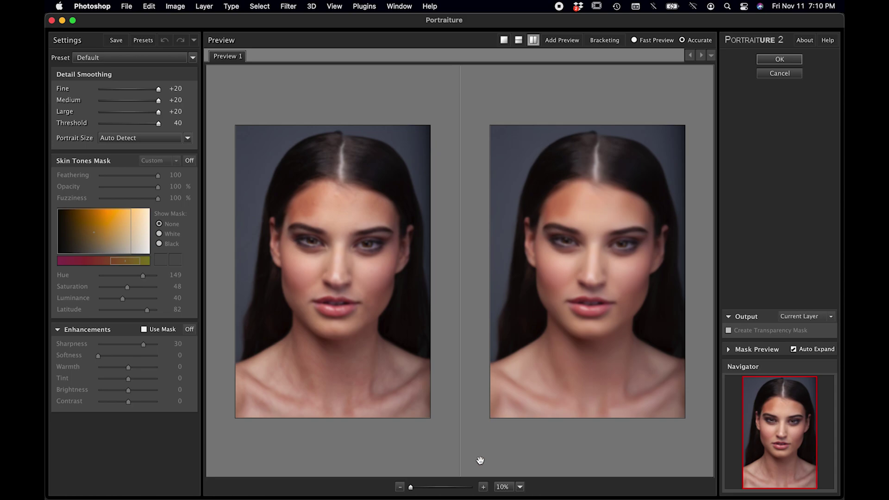
pyautogui.click(483, 487)
pyautogui.click(645, 218)
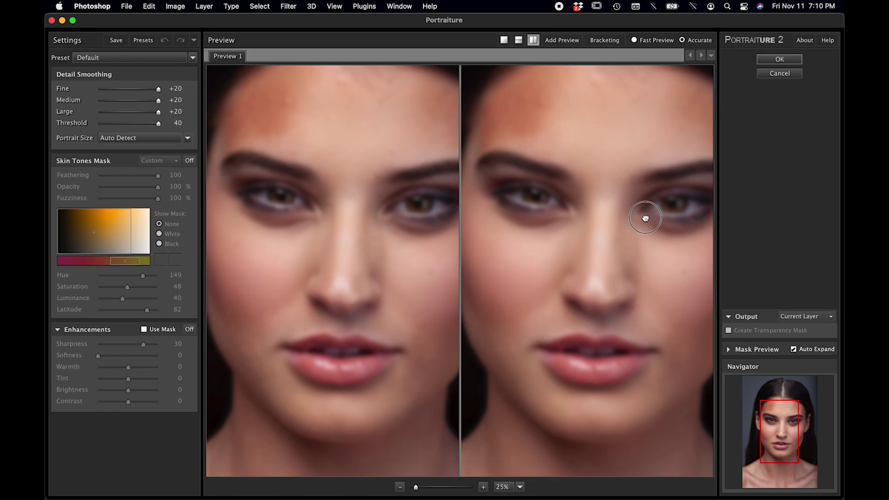
# Step: Apply the Portraiture smoothing, zoom in on the face, and toggle the Portraiture layer to compare
pyautogui.click(778, 59)
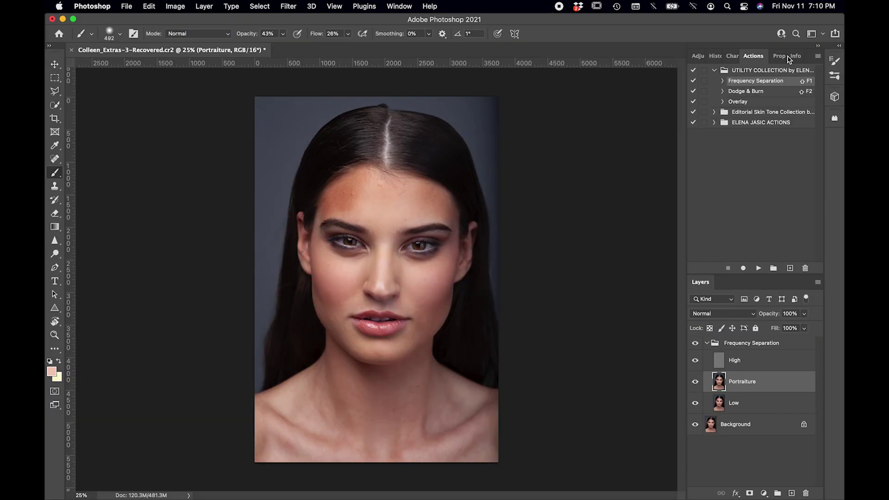
pyautogui.press('super+equal')
pyautogui.press('super+equal')
pyautogui.press('super+equal')
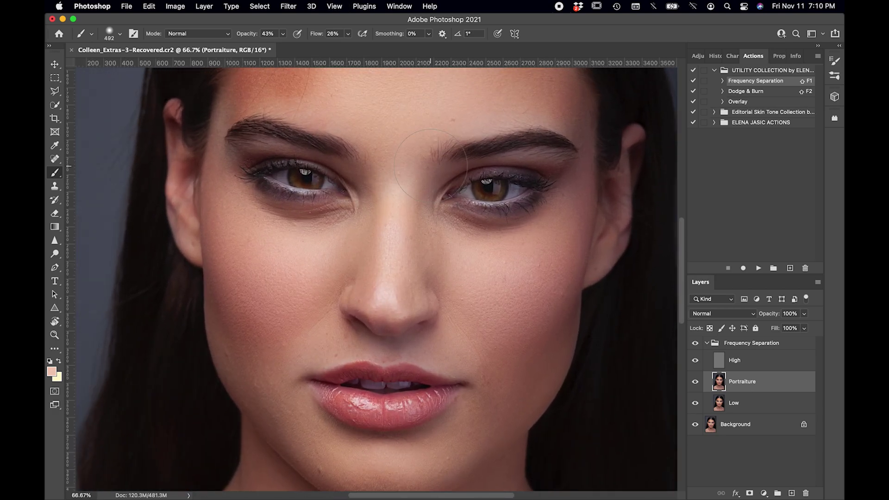
pyautogui.click(695, 381)
pyautogui.click(695, 382)
pyautogui.click(695, 381)
pyautogui.click(694, 381)
# Step: Zoom out while comparing the Portraiture layer on and off, leaving it visible
pyautogui.press('super+minus')
pyautogui.click(695, 381)
pyautogui.click(695, 382)
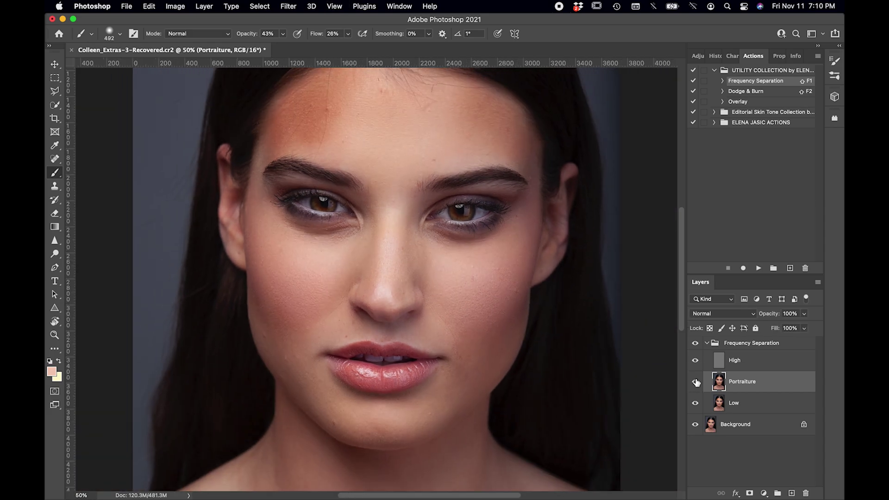
pyautogui.click(695, 381)
pyautogui.click(695, 381)
pyautogui.click(695, 382)
pyautogui.click(695, 382)
pyautogui.click(695, 381)
pyautogui.click(695, 382)
pyautogui.press('super+minus')
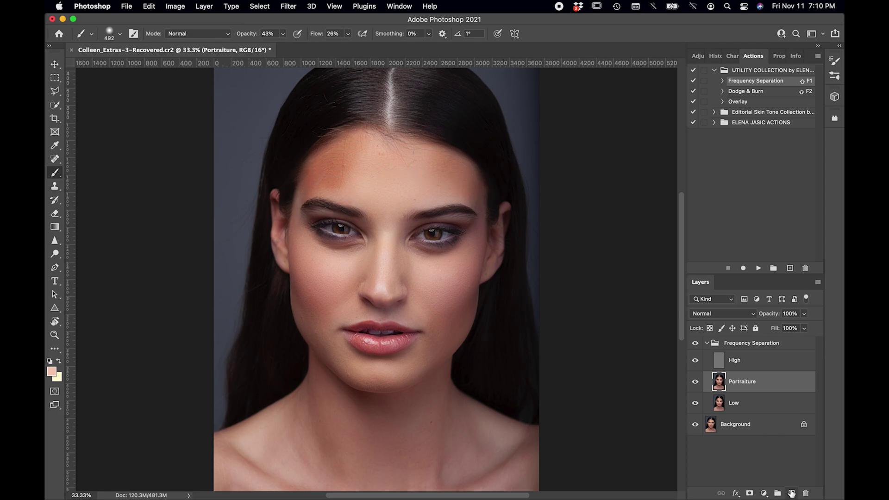
# Step: Add a new layer above Portraiture named 'Skin Tone'
pyautogui.click(792, 493)
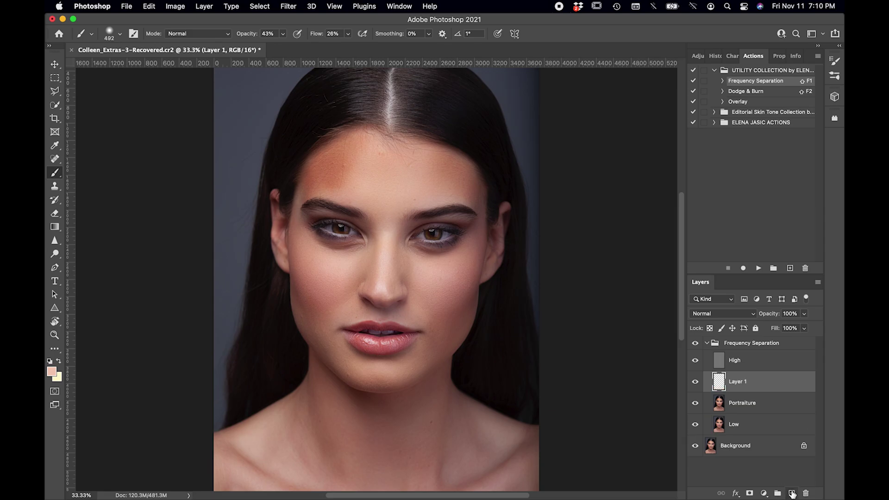
pyautogui.doubleClick(740, 382)
pyautogui.write('Skin Tone')
pyautogui.press('Return')
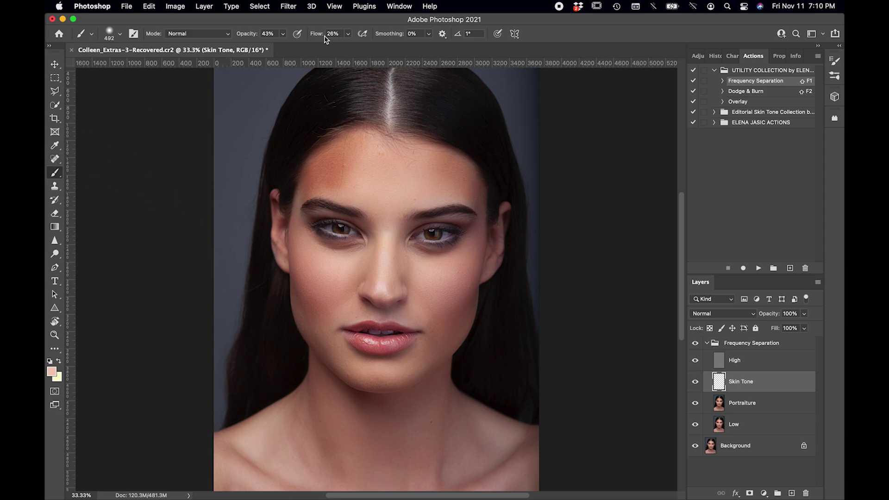
# Step: Set the brush to 25% opacity and 10% flow
pyautogui.moveTo(320, 36); pyautogui.dragTo(315, 36)
pyautogui.moveTo(254, 36)
pyautogui.mouseDown()
pyautogui.moveTo(243, 34)
pyautogui.moveTo(250, 37)
pyautogui.mouseUp()
pyautogui.moveTo(319, 35); pyautogui.dragTo(311, 35)
# Step: Sample forehead skin colours and paint them over the orange forehead patch
pyautogui.keyDown('alt'); pyautogui.click(379, 181); pyautogui.keyUp('alt')
pyautogui.keyDown('alt'); pyautogui.click(409, 182); pyautogui.keyUp('alt')
pyautogui.keyDown('alt'); pyautogui.click(445, 181); pyautogui.keyUp('alt')
pyautogui.keyDown('alt'); pyautogui.click(404, 179); pyautogui.keyUp('alt')
pyautogui.keyDown('alt'); pyautogui.click(381, 180); pyautogui.keyUp('alt')
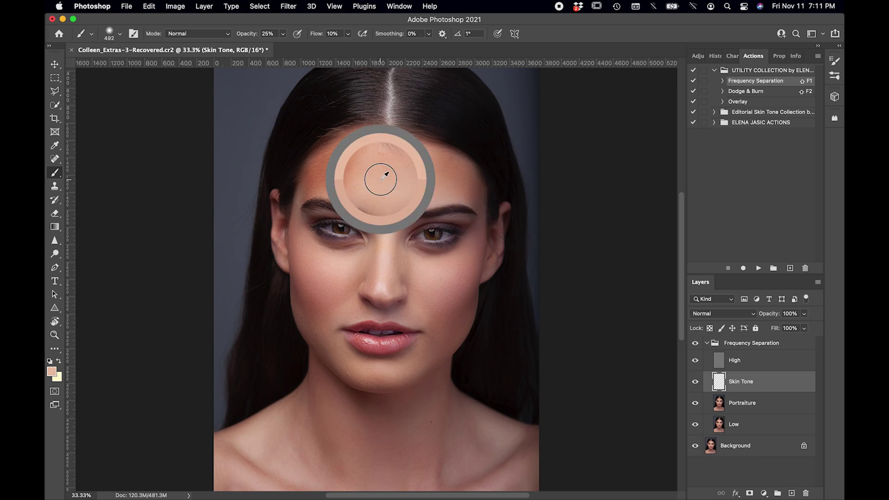
pyautogui.keyDown('alt'); pyautogui.click(374, 179); pyautogui.keyUp('alt')
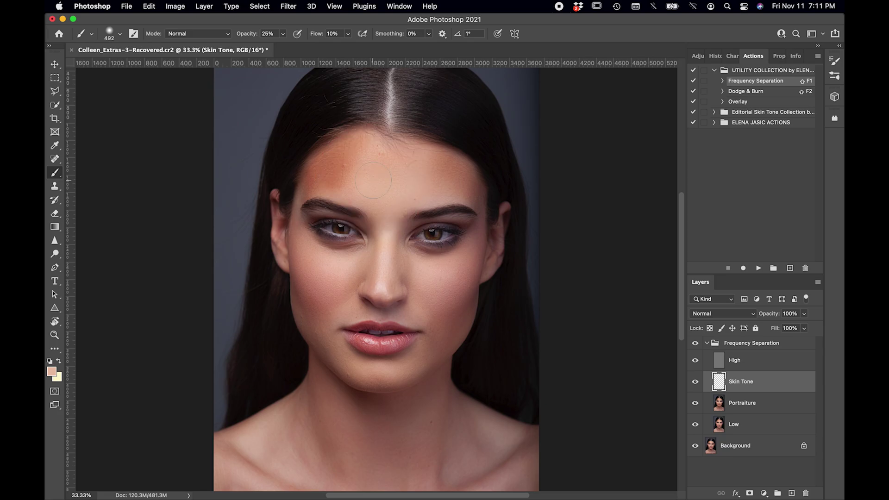
pyautogui.moveTo(342, 180)
pyautogui.mouseDown()
pyautogui.moveTo(319, 184)
pyautogui.moveTo(333, 170)
pyautogui.moveTo(316, 175)
pyautogui.moveTo(337, 165)
pyautogui.moveTo(343, 174)
pyautogui.moveTo(346, 166)
pyautogui.moveTo(324, 184)
pyautogui.moveTo(334, 156)
pyautogui.mouseUp()
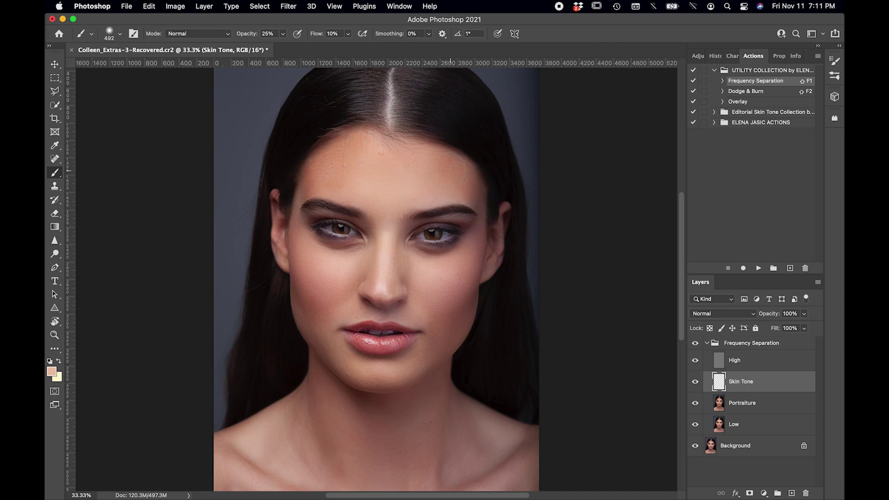
# Step: Set the brush size to 252 px and sample forehead skin colours
pyautogui.rightClick(398, 189)
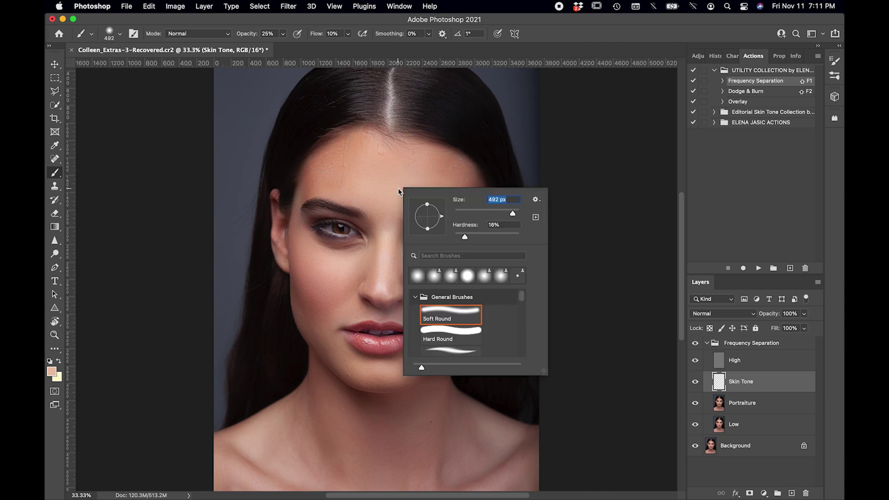
pyautogui.write('252')
pyautogui.press('Return')
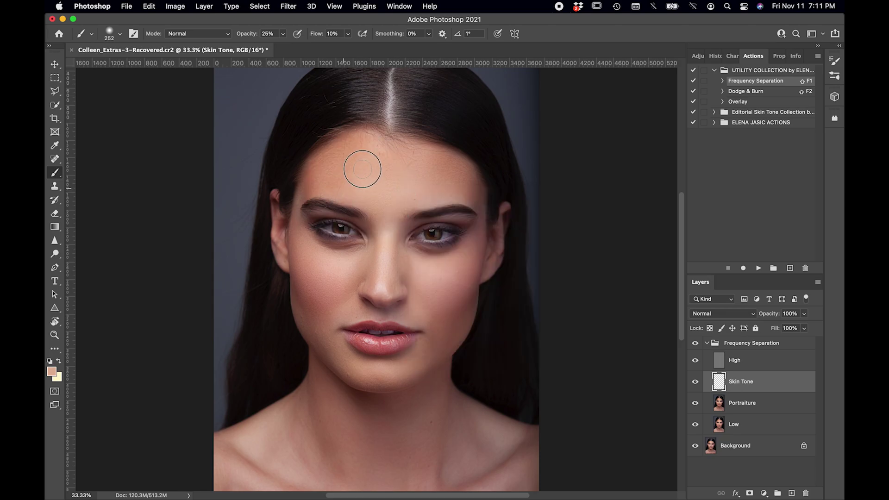
pyautogui.keyDown('alt'); pyautogui.click(377, 185); pyautogui.keyUp('alt')
pyautogui.keyDown('alt'); pyautogui.click(406, 174); pyautogui.keyUp('alt')
# Step: Enlarge the brush to 396 px, sample chin and cheek tones, and paint the left cheek
pyautogui.rightClick(450, 282)
pyautogui.moveTo(576, 308); pyautogui.dragTo(561, 308)
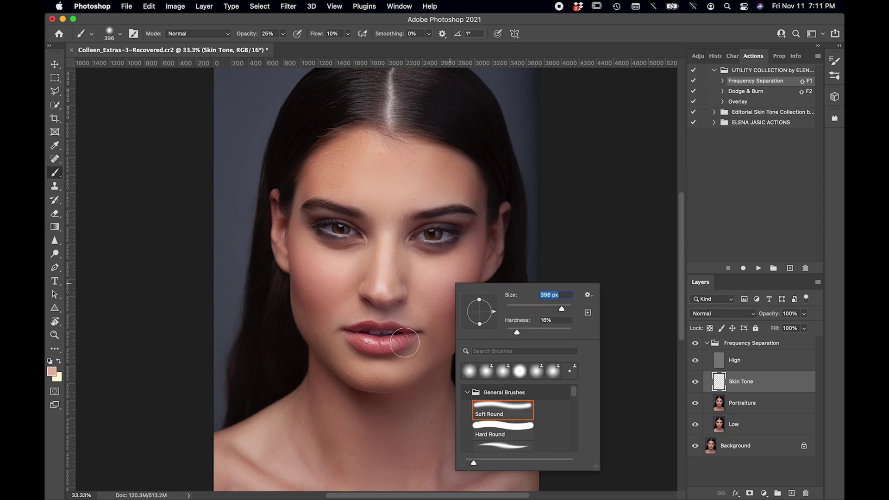
pyautogui.click(347, 348)
pyautogui.keyDown('alt'); pyautogui.click(346, 355); pyautogui.keyUp('alt')
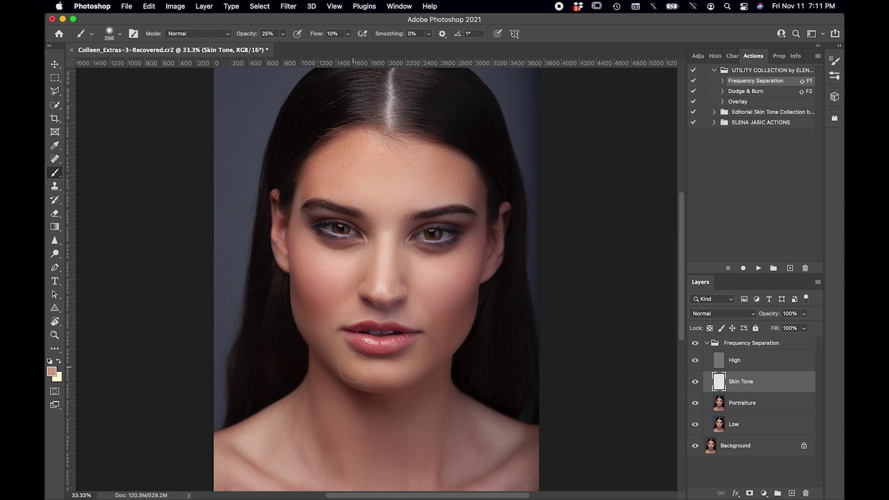
pyautogui.keyDown('alt'); pyautogui.click(389, 373); pyautogui.keyUp('alt')
pyautogui.keyDown('alt'); pyautogui.click(410, 364); pyautogui.keyUp('alt')
pyautogui.keyDown('alt'); pyautogui.click(447, 333); pyautogui.keyUp('alt')
pyautogui.keyDown('alt'); pyautogui.click(431, 297); pyautogui.keyUp('alt')
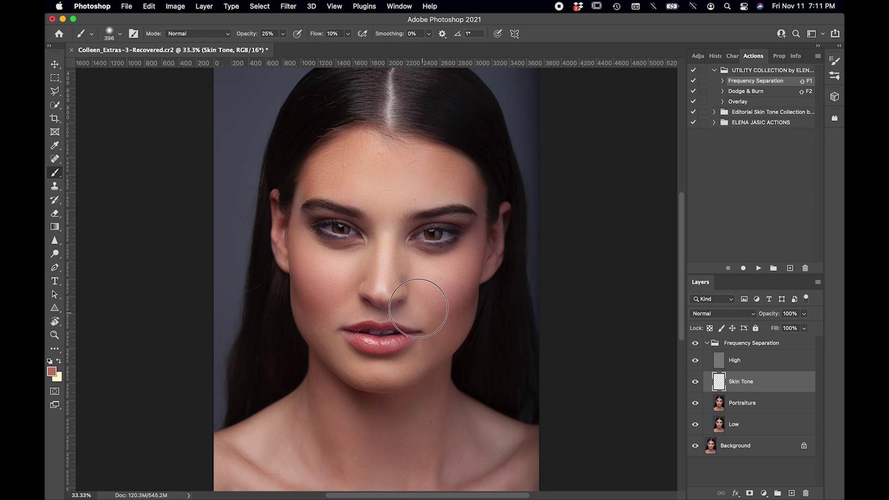
pyautogui.keyDown('alt'); pyautogui.click(440, 310); pyautogui.keyUp('alt')
pyautogui.keyDown('alt'); pyautogui.click(324, 300); pyautogui.keyUp('alt')
pyautogui.moveTo(324, 300); pyautogui.dragTo(352, 296)
# Step: Sample lighter left-cheek tones, paint under the left eye, then sample right cheek and brow
pyautogui.keyDown('alt'); pyautogui.click(319, 282); pyautogui.keyUp('alt')
pyautogui.keyDown('alt'); pyautogui.click(334, 273); pyautogui.keyUp('alt')
pyautogui.moveTo(318, 248); pyautogui.dragTo(323, 238)
pyautogui.keyDown('alt'); pyautogui.click(426, 272); pyautogui.keyUp('alt')
pyautogui.keyDown('alt'); pyautogui.click(391, 219); pyautogui.keyUp('alt')
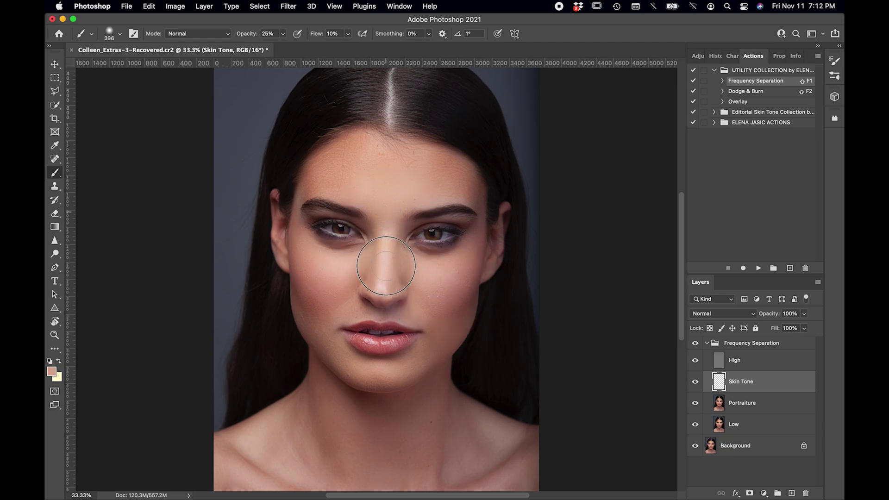
# Step: Compare the face with the Skin Tone layer on and off, leaving it visible
pyautogui.click(694, 381)
pyautogui.click(695, 382)
pyautogui.click(695, 384)
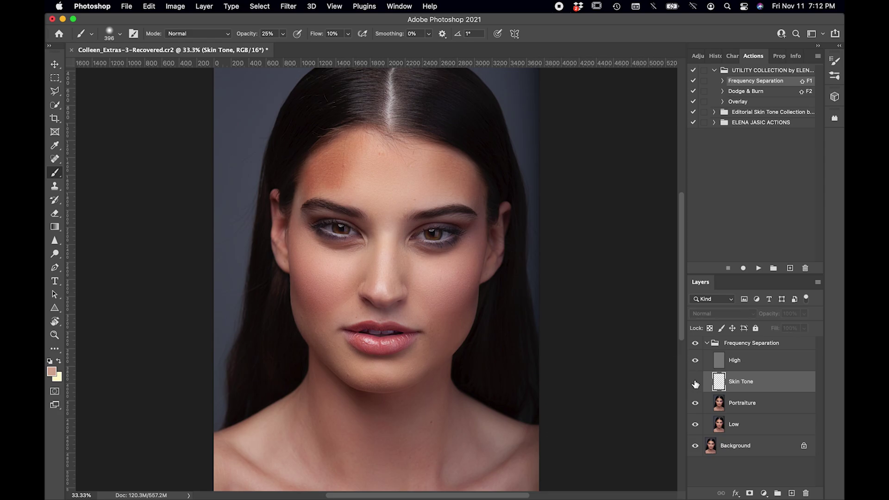
pyautogui.click(694, 383)
pyautogui.click(695, 383)
pyautogui.click(694, 383)
pyautogui.click(695, 383)
pyautogui.click(695, 383)
pyautogui.click(695, 383)
pyautogui.click(695, 383)
pyautogui.click(695, 383)
pyautogui.click(695, 384)
pyautogui.click(695, 383)
pyautogui.click(695, 383)
# Step: Set the brush size to 198 px, sample forehead skin, and deselect the Skin Tone layer
pyautogui.rightClick(378, 160)
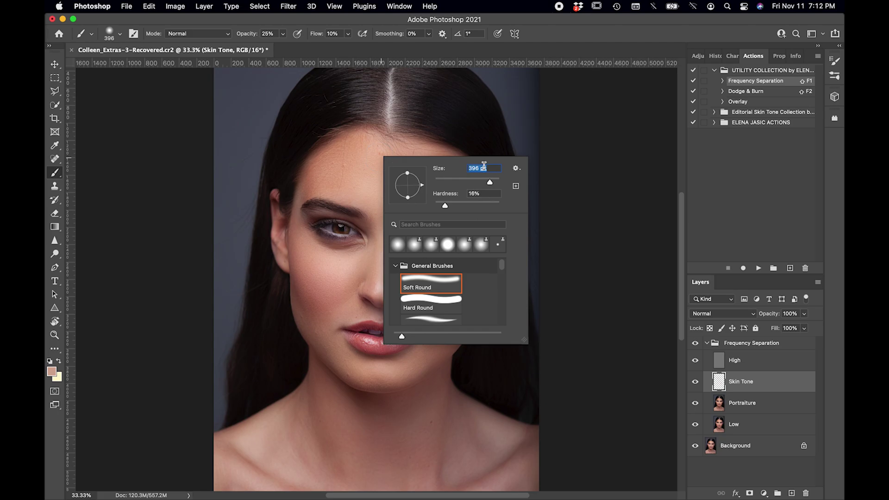
pyautogui.write('198')
pyautogui.click(346, 175)
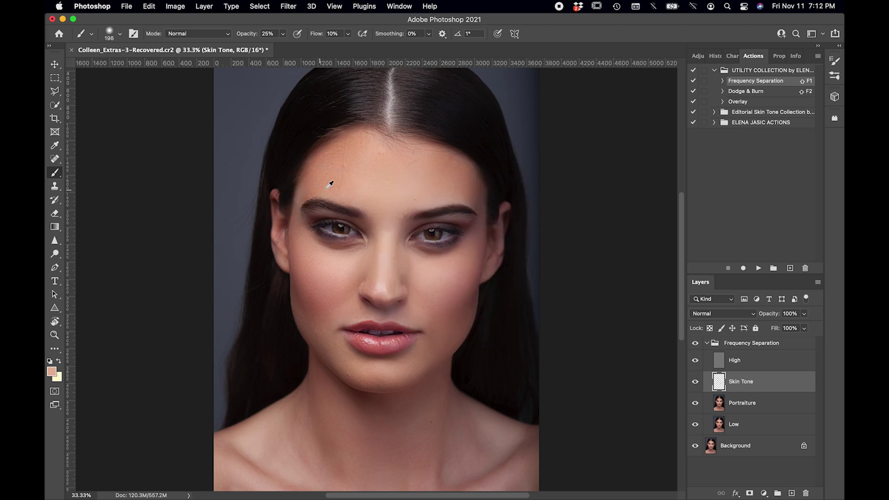
pyautogui.keyDown('alt'); pyautogui.click(342, 190); pyautogui.keyUp('alt')
pyautogui.click(779, 475)
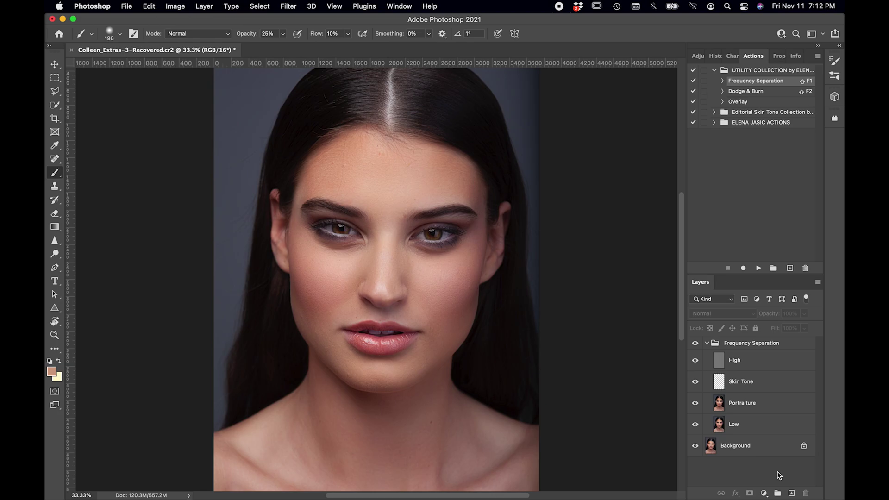
# Step: Add a new layer just below High and name it 'All over skin'
pyautogui.click(791, 492)
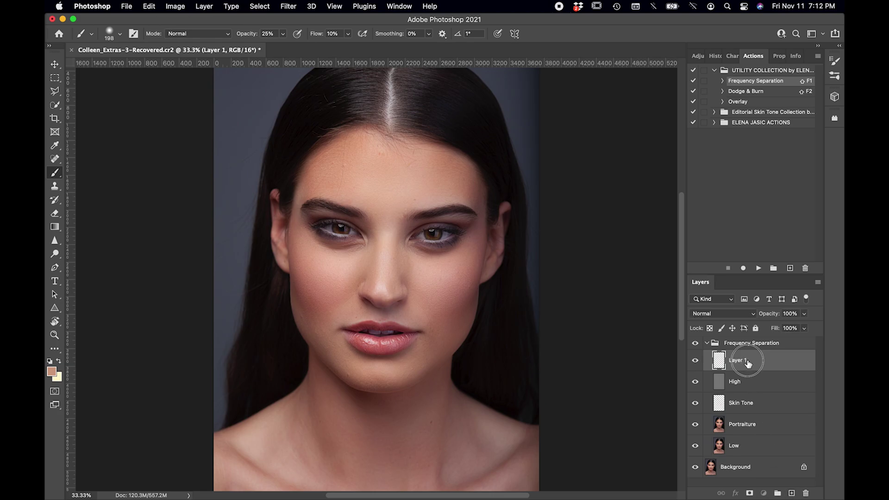
pyautogui.moveTo(744, 362); pyautogui.dragTo(744, 393)
pyautogui.doubleClick(734, 381)
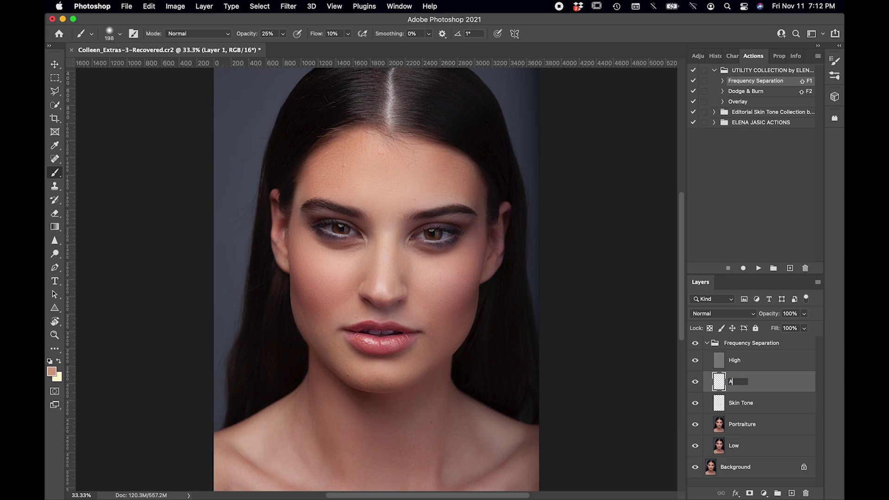
pyautogui.write('All over skin')
pyautogui.press('Return')
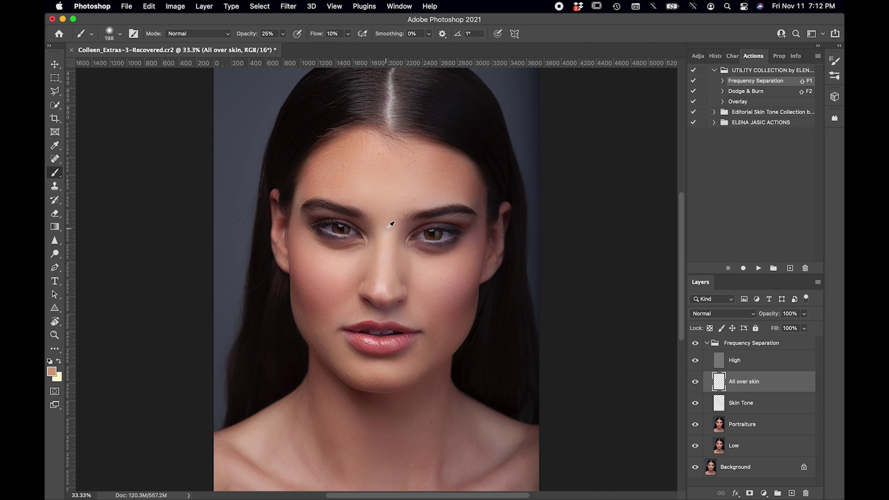
# Step: Sample skin colour from the cheek and beside the nose
pyautogui.keyDown('alt'); pyautogui.click(356, 255); pyautogui.keyUp('alt')
pyautogui.keyDown('alt'); pyautogui.click(354, 263); pyautogui.keyUp('alt')
pyautogui.keyDown('alt'); pyautogui.click(390, 245); pyautogui.keyUp('alt')
pyautogui.keyDown('alt'); pyautogui.click(387, 237); pyautogui.keyUp('alt')
# Step: Fill All over skin with the pale background colour and set its blend mode to Saturation
pyautogui.hotkey('shift', 'BackSpace')
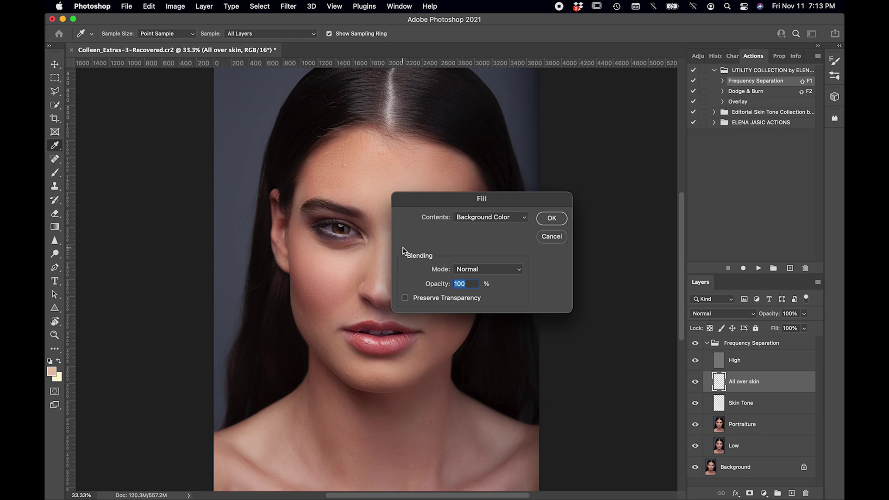
pyautogui.press('Return')
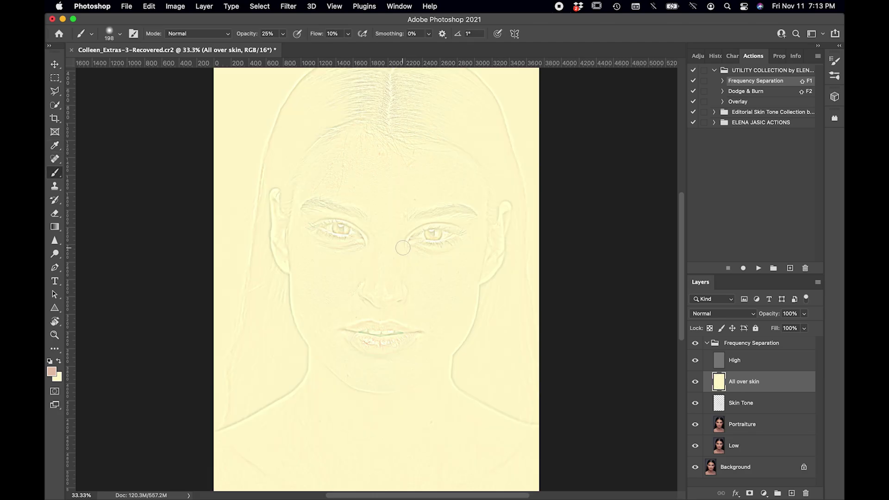
pyautogui.click(732, 314)
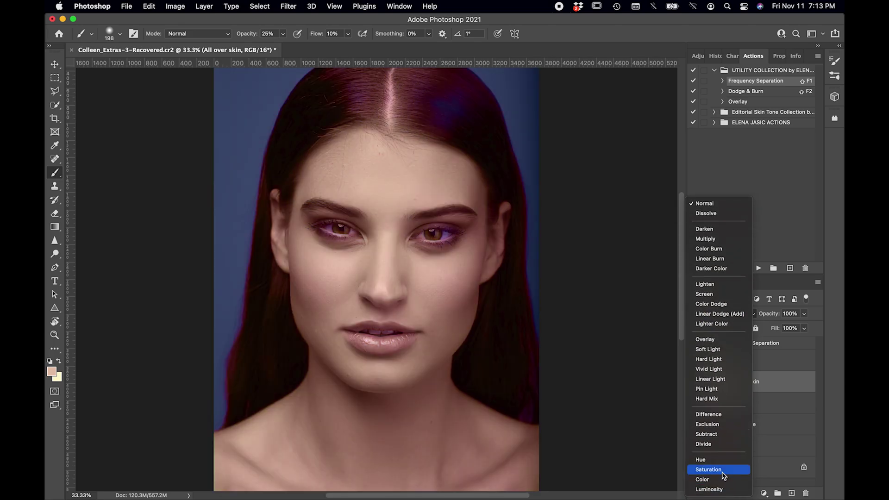
pyautogui.click(722, 470)
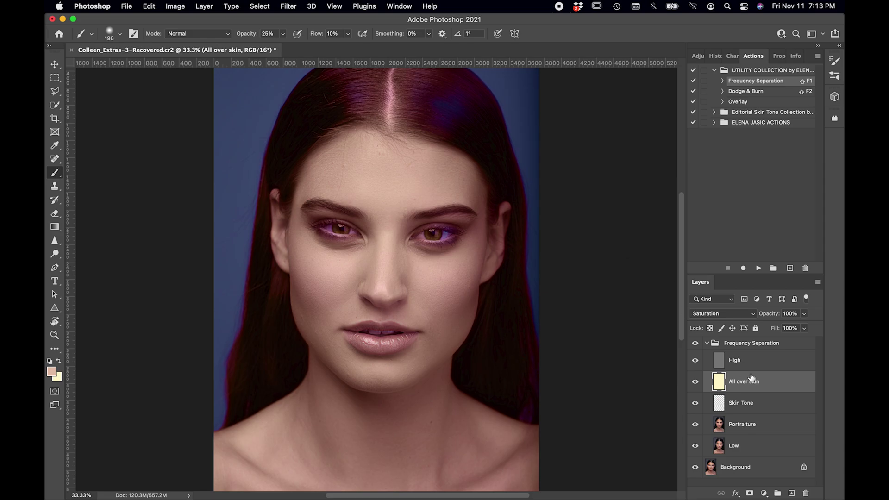
# Step: Add a black layer mask and set the brush to 100% opacity and 100% flow
pyautogui.click(750, 493)
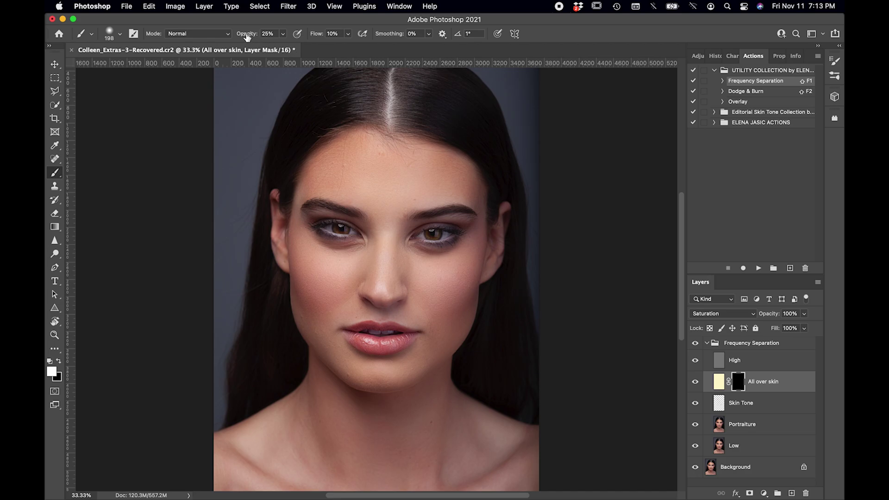
pyautogui.press('0')
pyautogui.hotkey('shift', '0')
# Step: With a 476 px brush, paint white on the mask over the face, neck and shoulders
pyautogui.rightClick(433, 220)
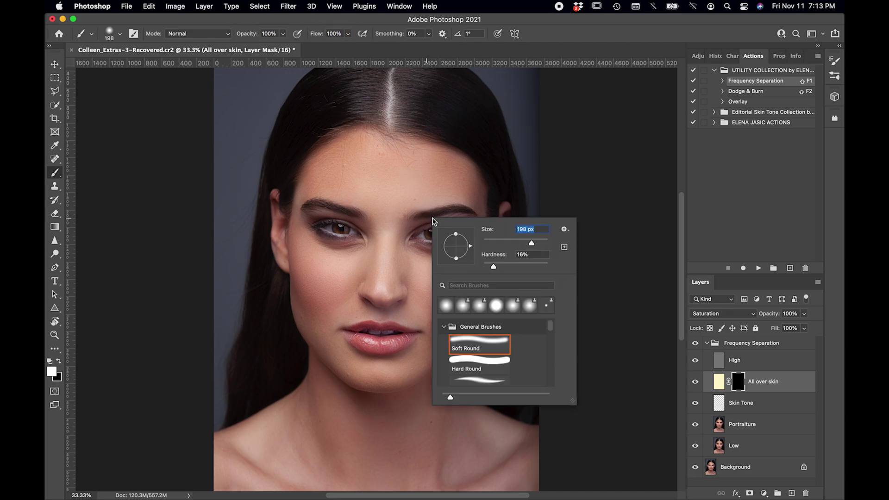
pyautogui.click(369, 167)
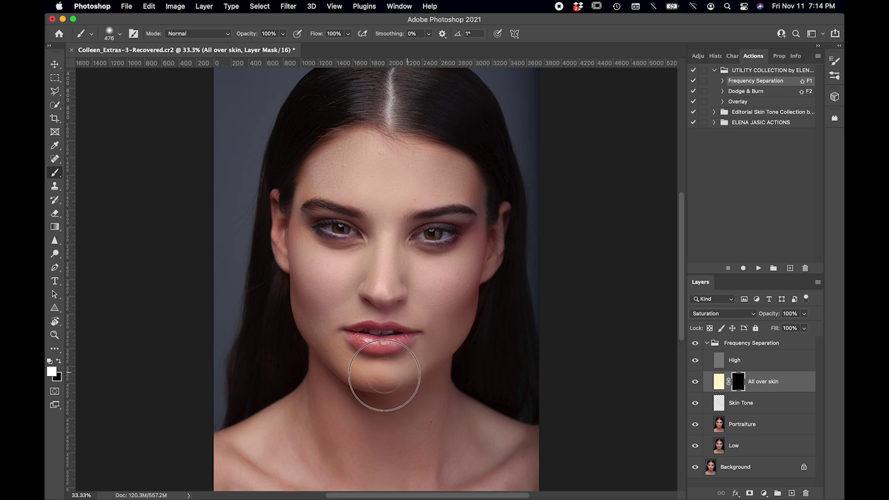
pyautogui.moveTo(310, 276)
pyautogui.mouseDown()
pyautogui.moveTo(292, 237)
pyautogui.moveTo(308, 184)
pyautogui.moveTo(369, 150)
pyautogui.moveTo(432, 158)
pyautogui.moveTo(466, 179)
pyautogui.moveTo(466, 292)
pyautogui.moveTo(420, 397)
pyautogui.moveTo(411, 446)
pyautogui.mouseUp()
pyautogui.scroll(-4, 411, 446)
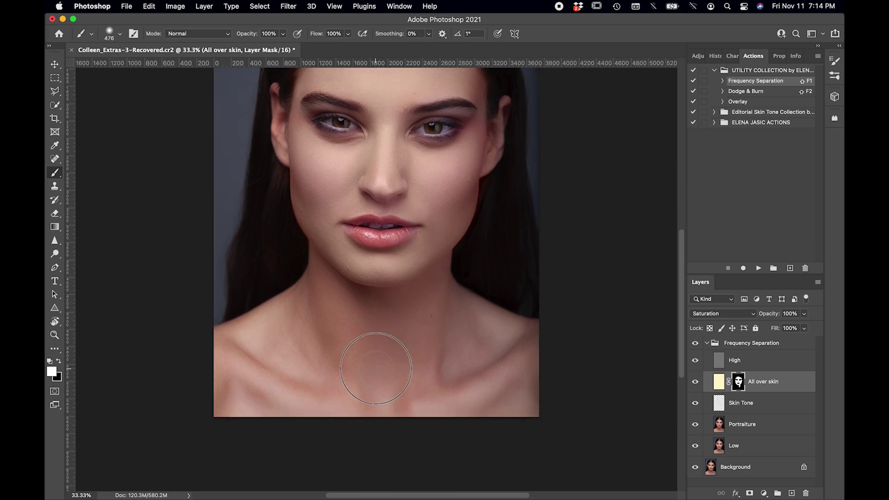
pyautogui.moveTo(231, 362)
pyautogui.mouseDown()
pyautogui.moveTo(286, 315)
pyautogui.moveTo(320, 268)
pyautogui.moveTo(336, 361)
pyautogui.moveTo(349, 304)
pyautogui.moveTo(357, 319)
pyautogui.moveTo(401, 302)
pyautogui.moveTo(372, 284)
pyautogui.moveTo(417, 308)
pyautogui.moveTo(407, 265)
pyautogui.moveTo(424, 291)
pyautogui.moveTo(502, 350)
pyautogui.moveTo(540, 361)
pyautogui.moveTo(447, 335)
pyautogui.moveTo(467, 329)
pyautogui.moveTo(518, 349)
pyautogui.moveTo(529, 388)
pyautogui.moveTo(426, 360)
pyautogui.moveTo(294, 367)
pyautogui.moveTo(314, 381)
pyautogui.moveTo(417, 364)
pyautogui.moveTo(440, 339)
pyautogui.moveTo(394, 316)
pyautogui.moveTo(344, 312)
pyautogui.moveTo(310, 148)
pyautogui.moveTo(417, 161)
pyautogui.moveTo(482, 149)
pyautogui.mouseUp()
pyautogui.scroll(2, 363, 158)
pyautogui.scroll(5, 365, 145)
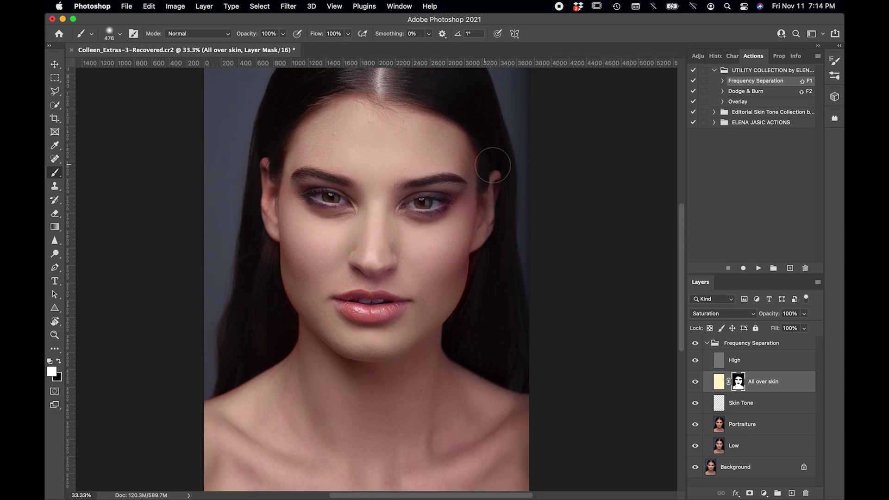
# Step: Switch to painting black and reduce the brush size to 268 px
pyautogui.click(59, 361)
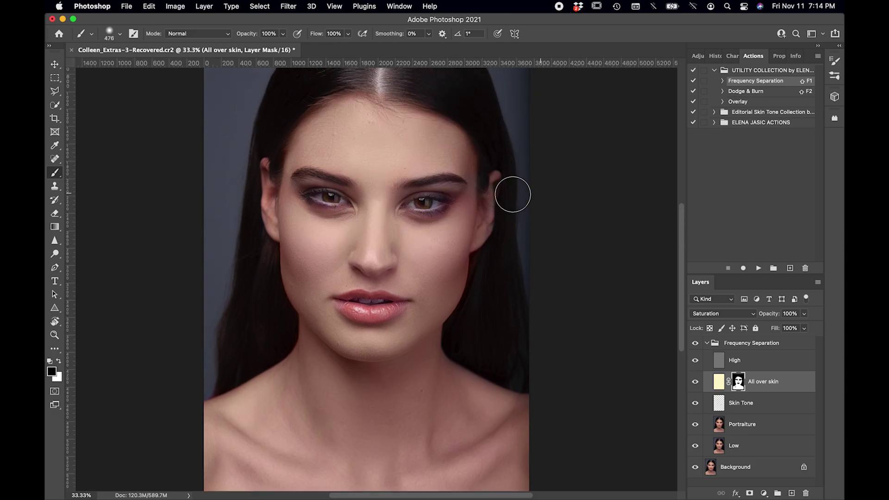
pyautogui.rightClick(508, 253)
pyautogui.moveTo(620, 277); pyautogui.dragTo(589, 277)
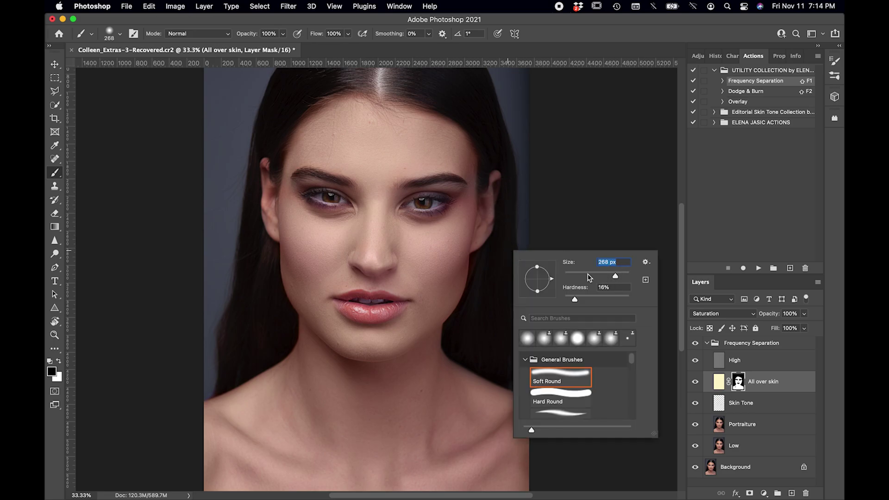
pyautogui.press('Return')
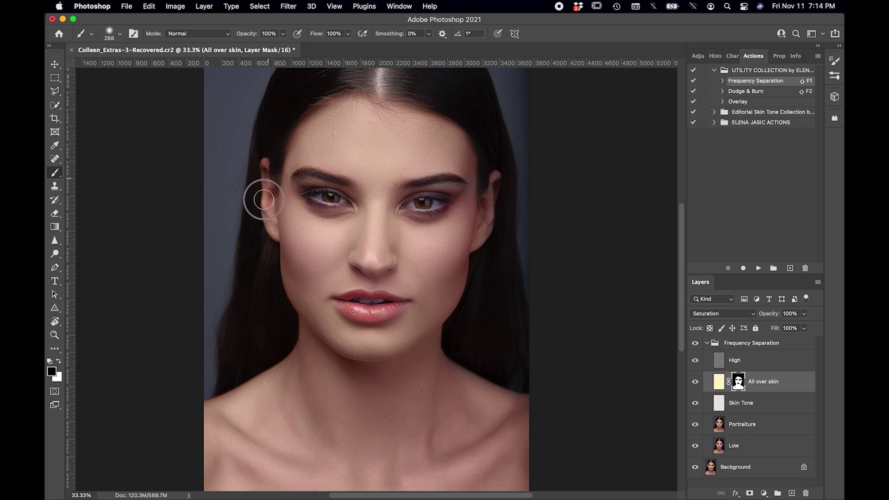
pyautogui.scroll(3, 480, 203)
pyautogui.hscroll(-2, 480, 203)
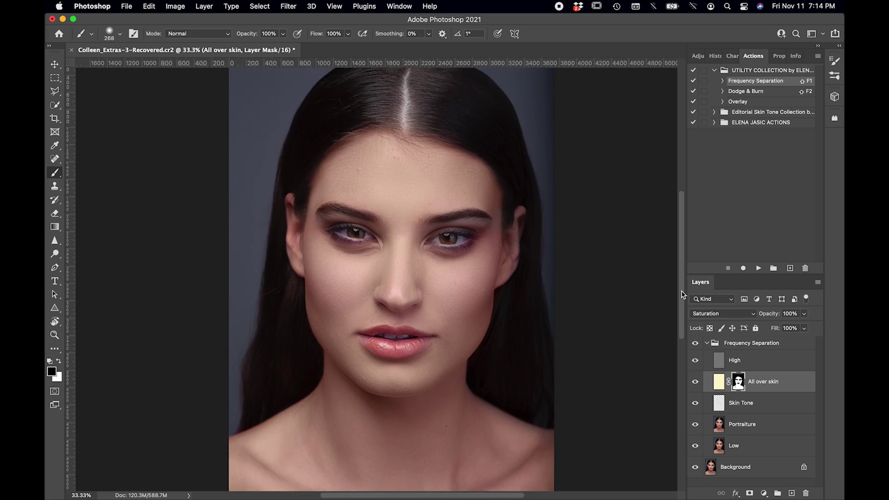
# Step: Lower the All over skin layer to 53% fill and 67% opacity
pyautogui.moveTo(805, 331); pyautogui.dragTo(782, 343)
pyautogui.moveTo(804, 314); pyautogui.dragTo(788, 327)
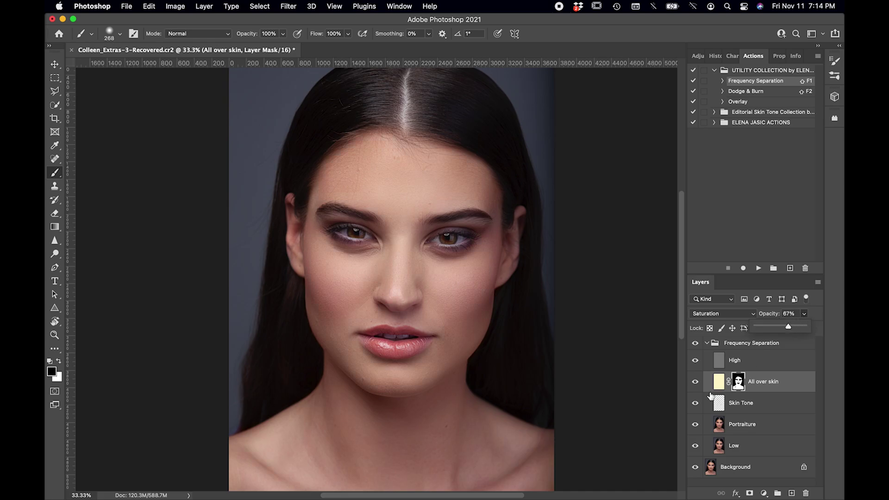
pyautogui.click(695, 383)
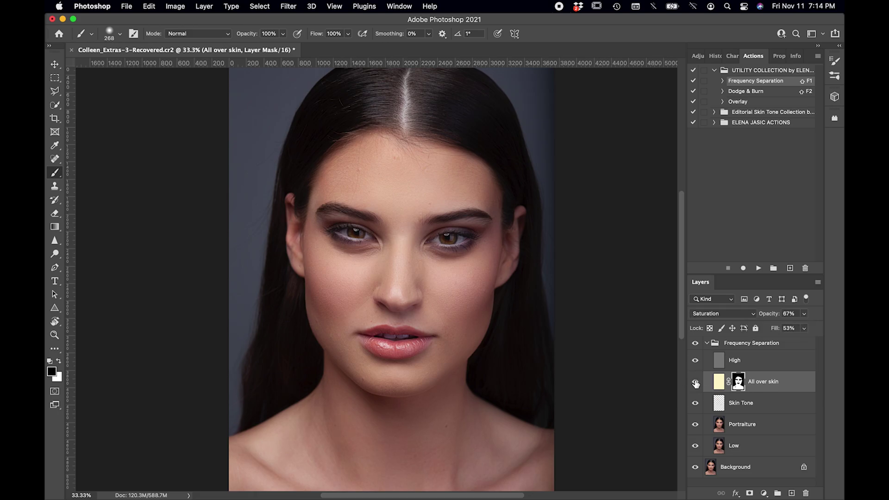
# Step: Compare the skin with All over skin on and off, leaving it visible
pyautogui.click(695, 382)
pyautogui.click(695, 382)
pyautogui.click(695, 383)
pyautogui.click(696, 382)
pyautogui.click(695, 382)
pyautogui.click(695, 383)
pyautogui.click(696, 383)
pyautogui.click(695, 382)
pyautogui.click(695, 383)
pyautogui.click(696, 383)
pyautogui.scroll(-3, 577, 324)
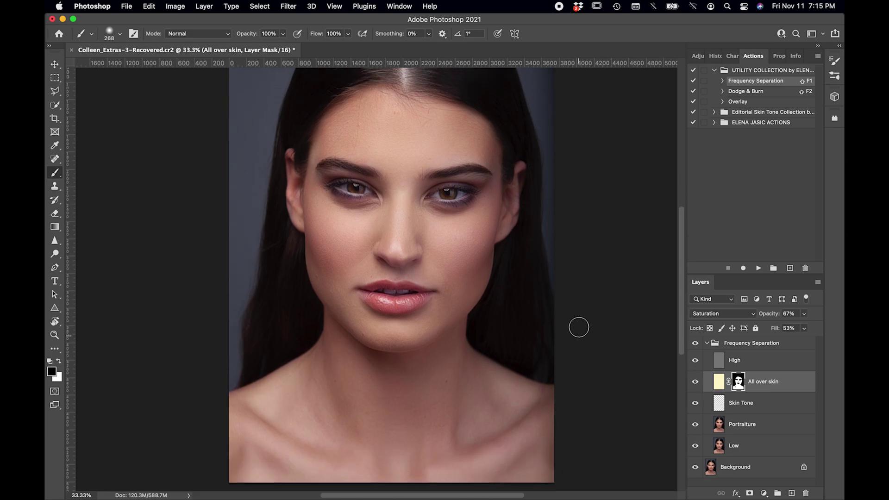
pyautogui.hscroll(-1, 579, 327)
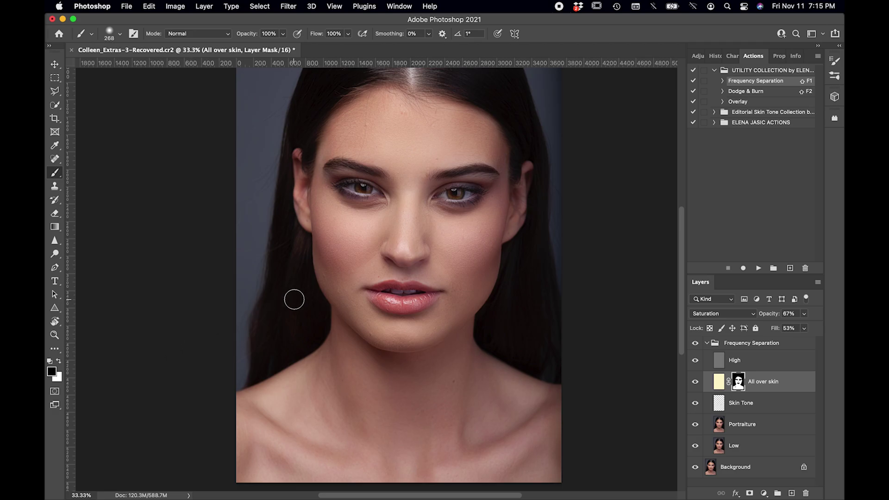
# Step: Set the Soft Round brush to 476 px with 38% opacity and 14% flow
pyautogui.rightClick(386, 306)
pyautogui.moveTo(495, 331); pyautogui.dragTo(498, 333)
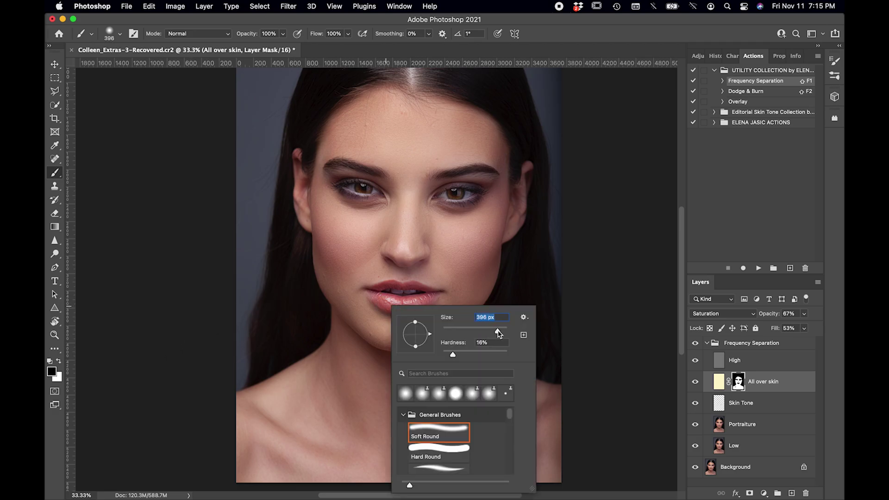
pyautogui.click(247, 34)
pyautogui.moveTo(253, 35); pyautogui.dragTo(243, 36)
pyautogui.moveTo(323, 34)
pyautogui.mouseDown()
pyautogui.moveTo(240, 36)
pyautogui.moveTo(314, 34)
pyautogui.mouseUp()
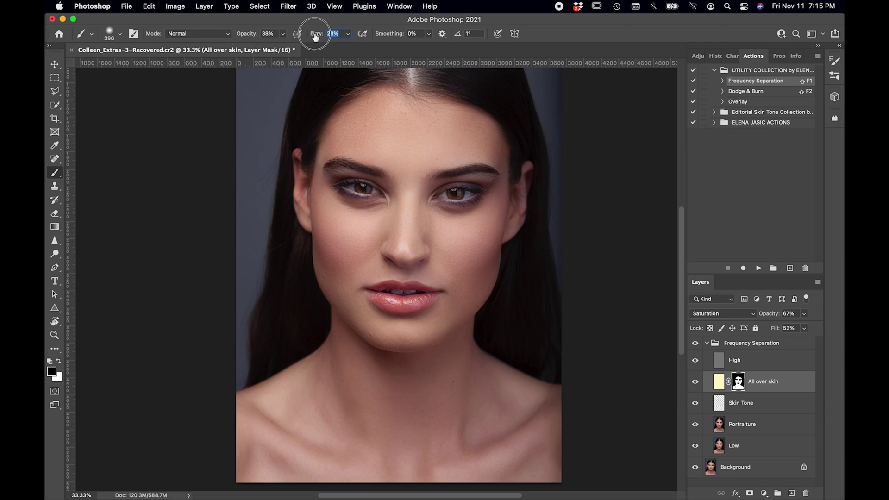
pyautogui.rightClick(365, 262)
pyautogui.moveTo(470, 283); pyautogui.dragTo(475, 285)
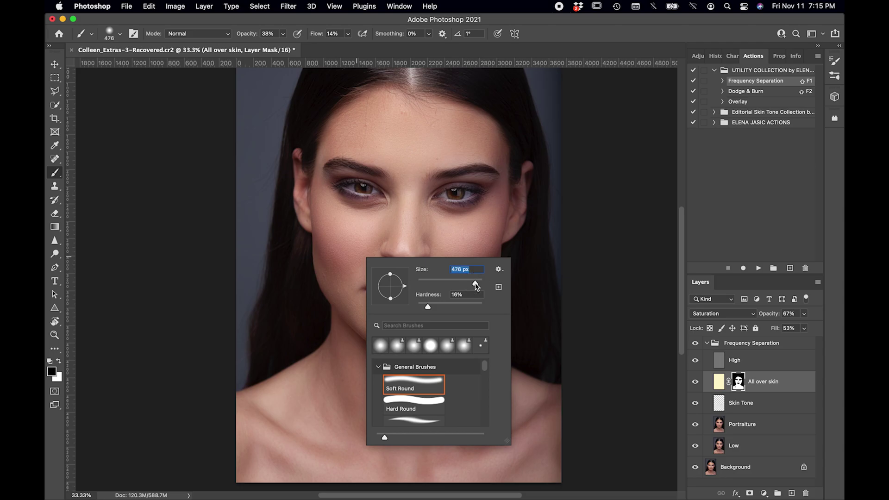
pyautogui.press('Return')
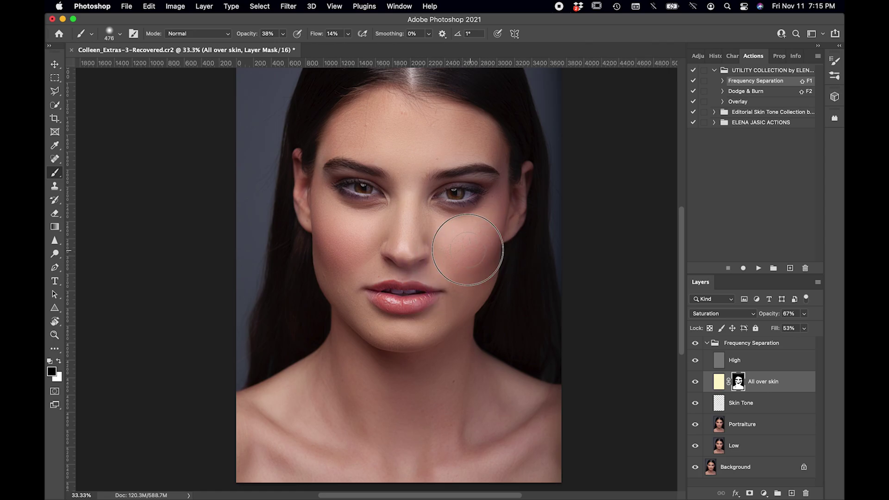
# Step: Toggle the All over skin layer off and on repeatedly to compare the cheek colour
pyautogui.click(694, 381)
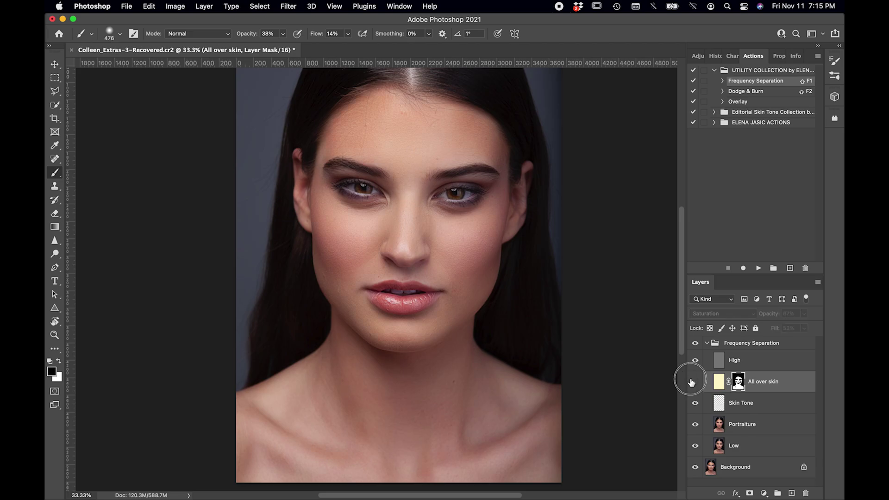
pyautogui.click(694, 382)
pyautogui.click(694, 381)
pyautogui.click(694, 381)
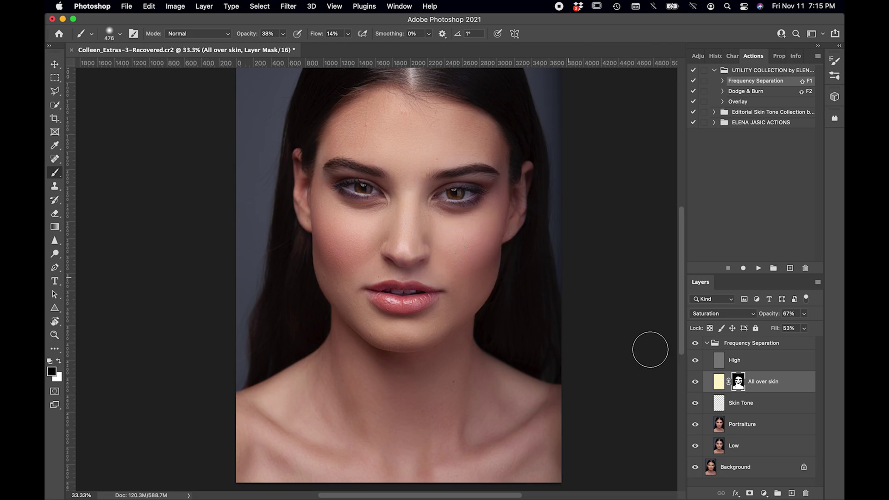
pyautogui.click(695, 381)
pyautogui.click(694, 381)
pyautogui.click(695, 381)
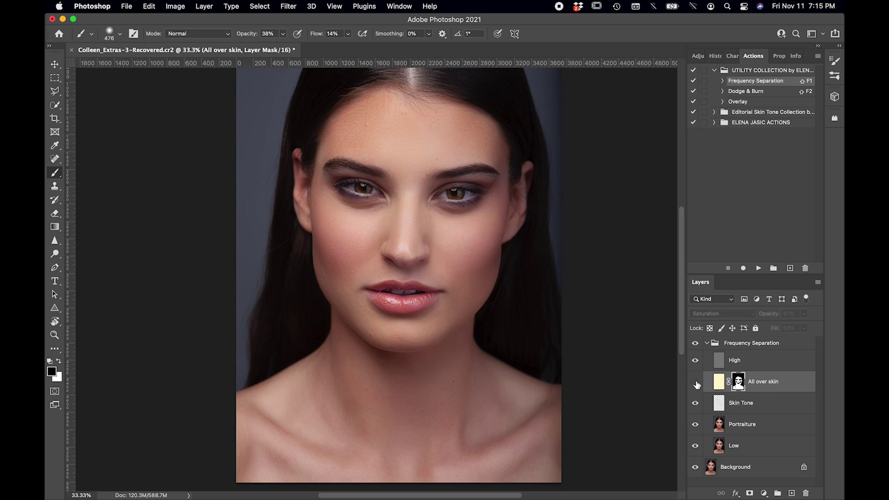
pyautogui.click(695, 382)
pyautogui.click(695, 381)
pyautogui.click(695, 382)
# Step: Zoom out, collapse the Frequency Separation group, and toggle it to compare the retouch
pyautogui.press('super+minus')
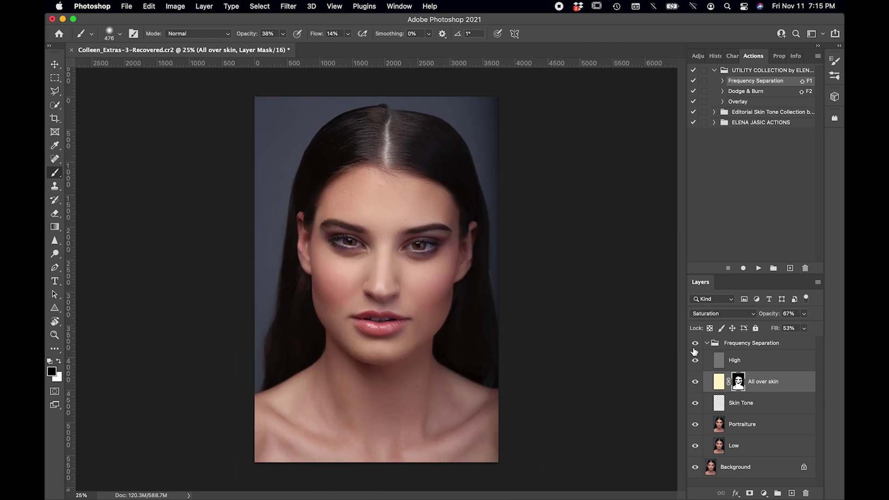
pyautogui.click(706, 343)
pyautogui.click(695, 343)
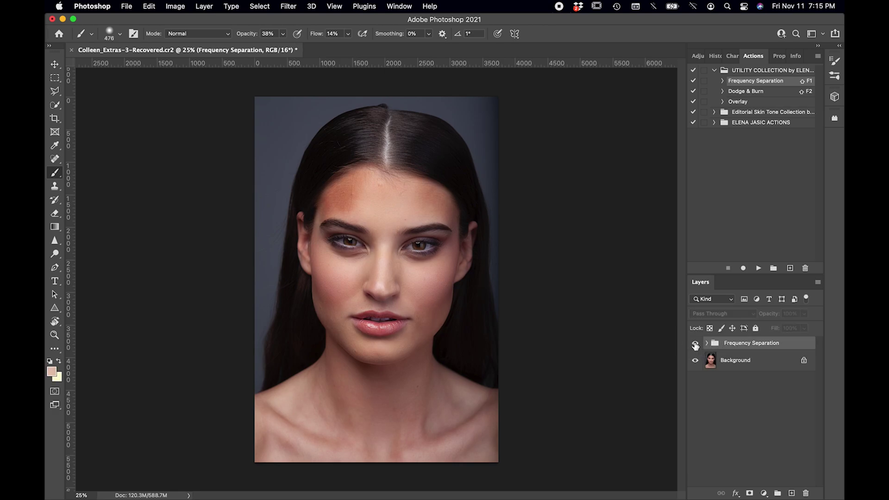
pyautogui.click(695, 343)
pyautogui.click(694, 343)
pyautogui.click(695, 343)
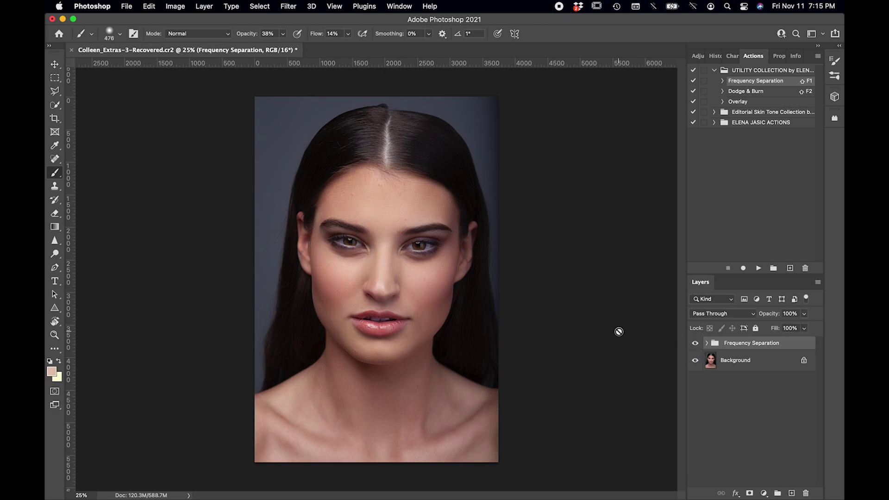
# Step: Run the Tone - Simple action from the Editorial Skin Tone Collection
pyautogui.click(714, 112)
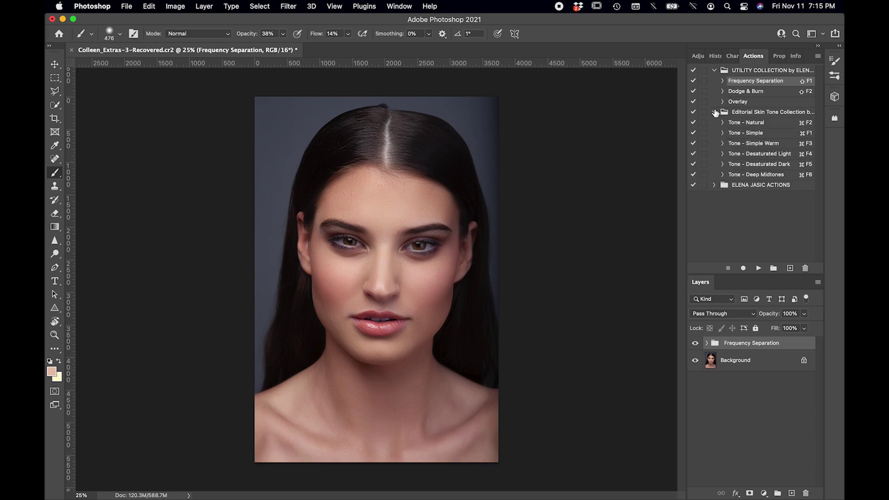
pyautogui.click(753, 134)
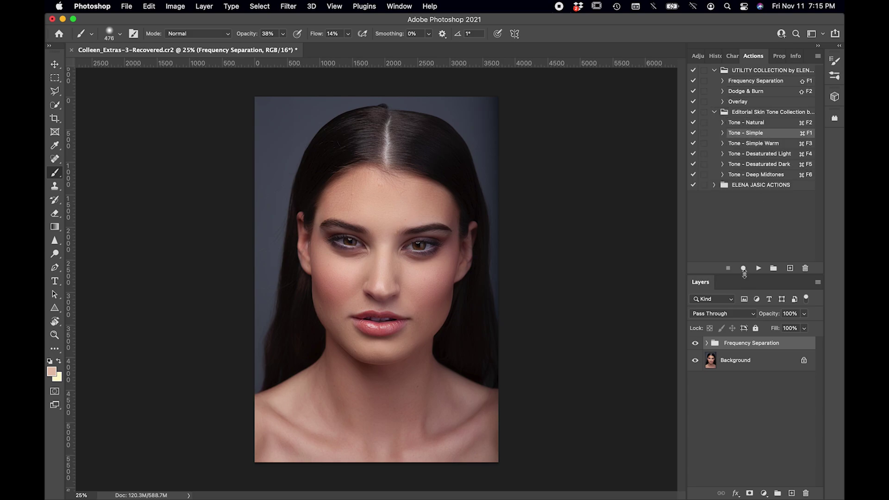
pyautogui.click(758, 269)
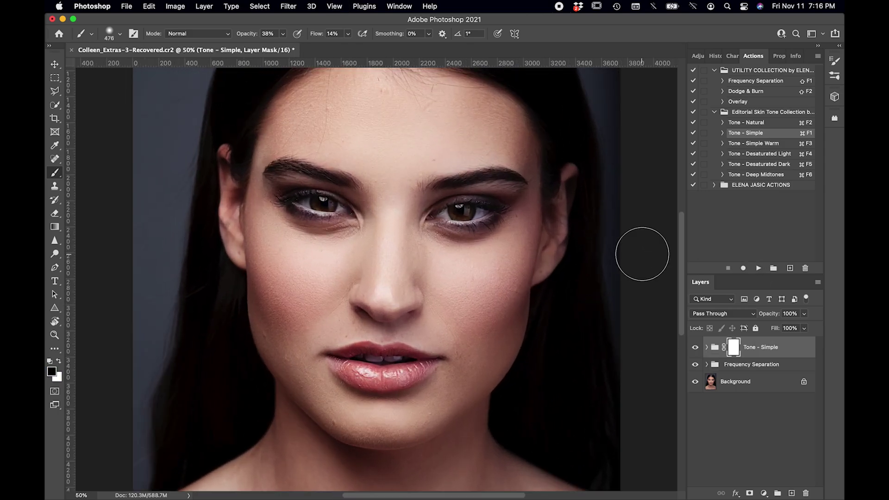
pyautogui.click(696, 347)
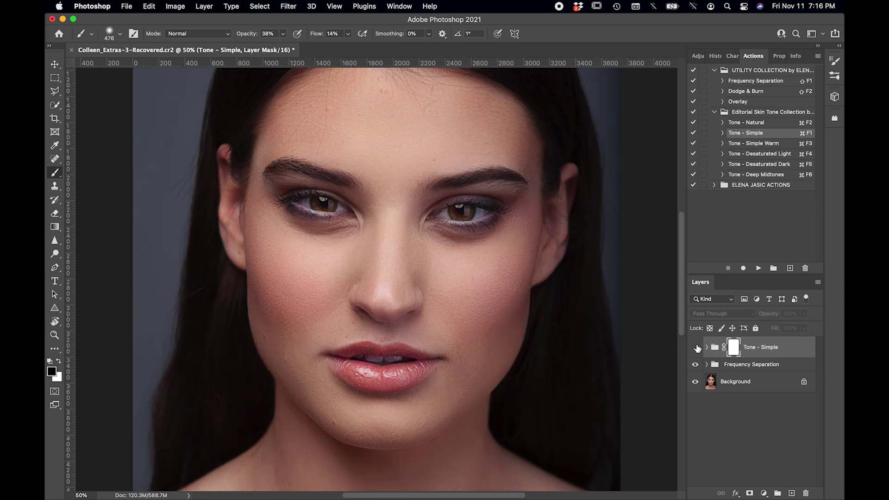
pyautogui.click(696, 347)
pyautogui.click(696, 348)
pyautogui.click(696, 348)
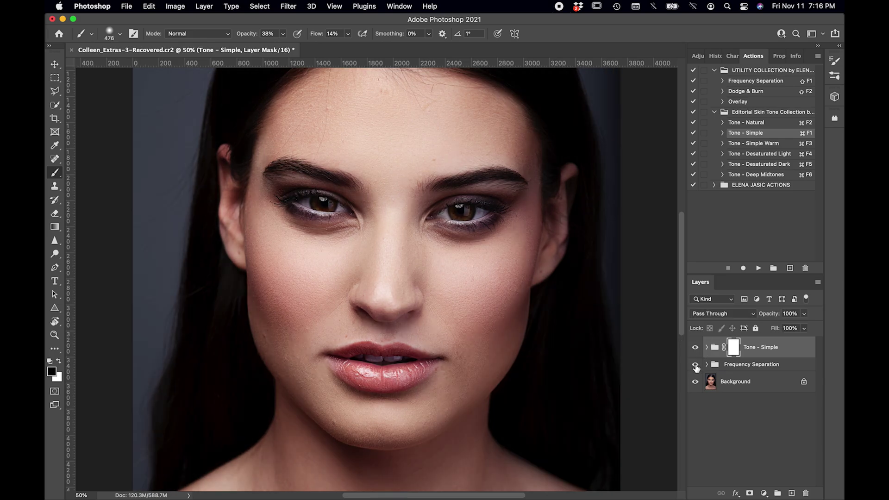
pyautogui.click(695, 365)
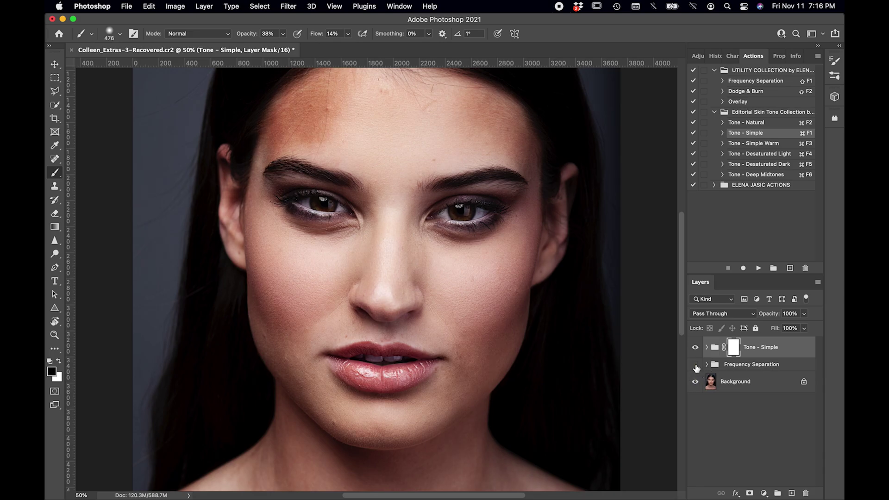
pyautogui.click(696, 365)
pyautogui.click(695, 365)
pyautogui.click(695, 365)
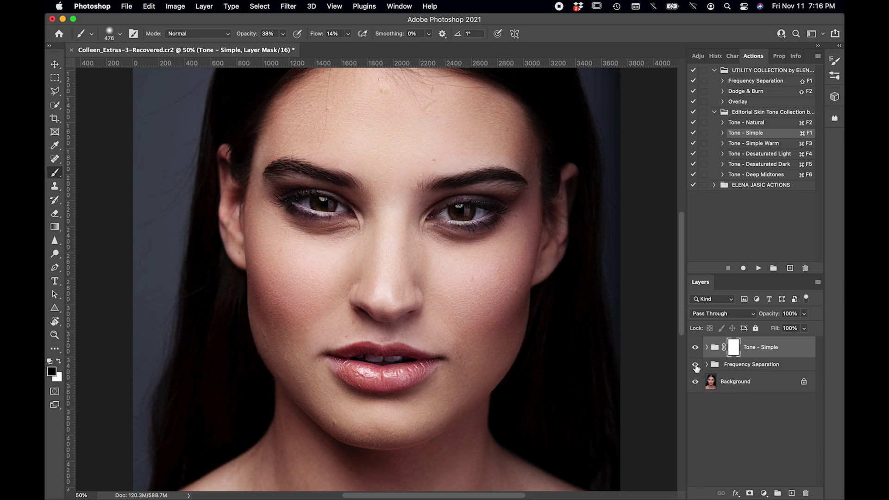
pyautogui.click(696, 365)
pyautogui.click(695, 365)
pyautogui.click(695, 366)
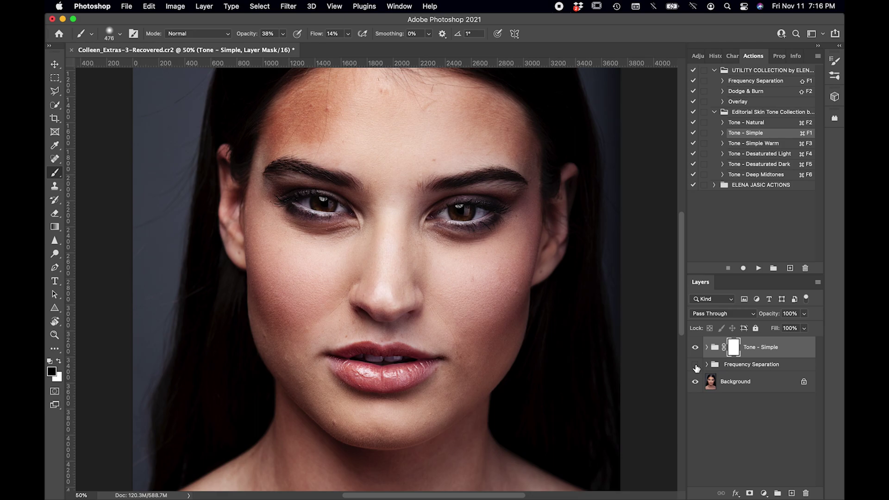
pyautogui.press('super+minus')
pyautogui.press('super+minus')
pyautogui.click(695, 365)
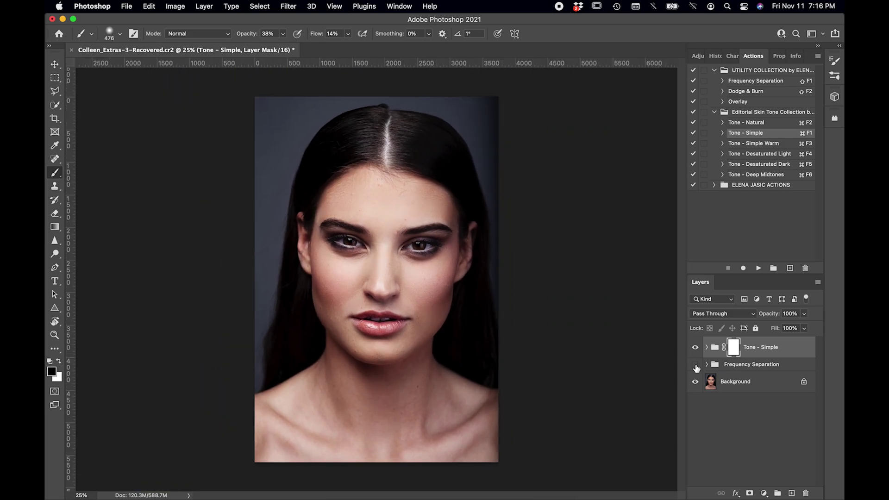
pyautogui.click(695, 365)
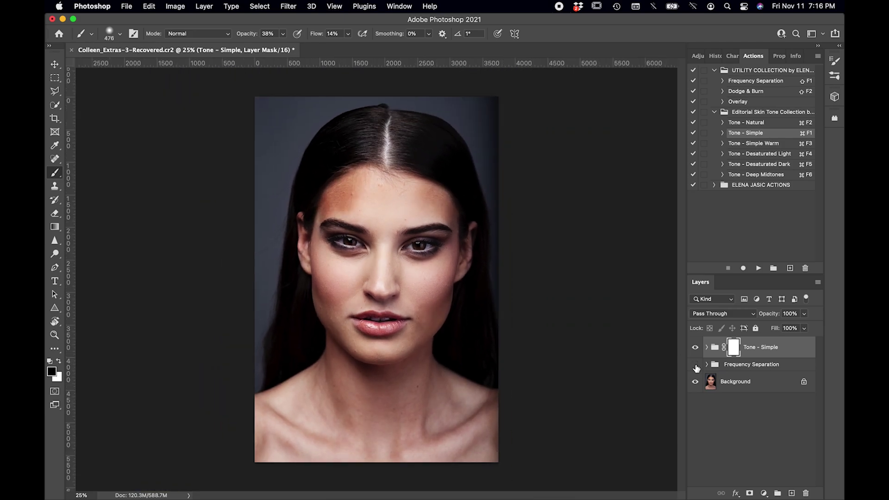
pyautogui.click(695, 365)
pyautogui.click(695, 364)
pyautogui.press('super+equal')
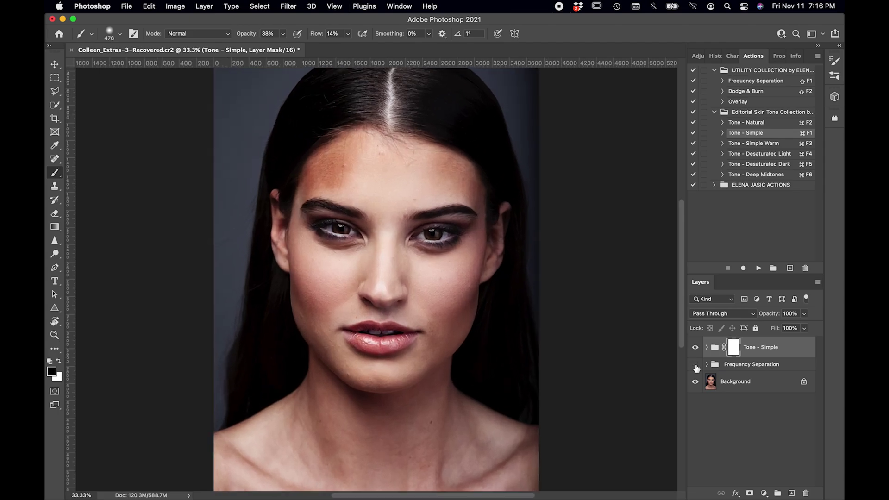
pyautogui.click(695, 365)
pyautogui.click(695, 364)
pyautogui.click(695, 365)
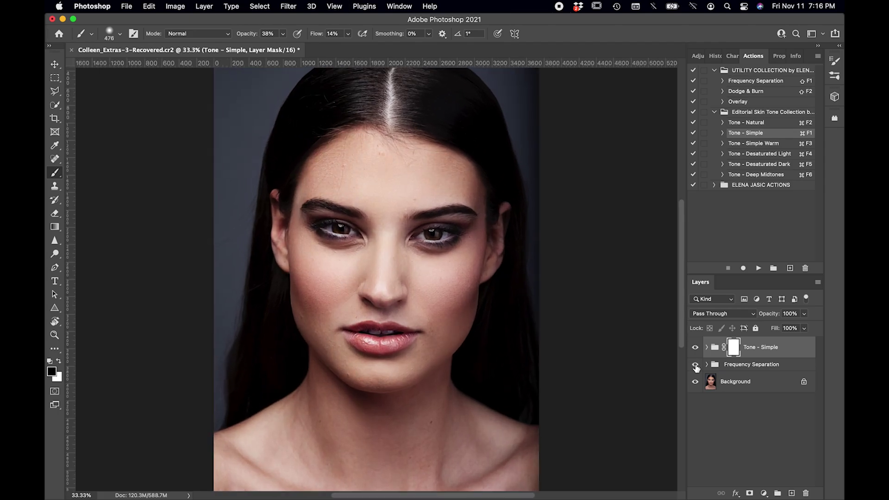
pyautogui.press('super+minus')
pyautogui.click(695, 365)
pyautogui.click(696, 365)
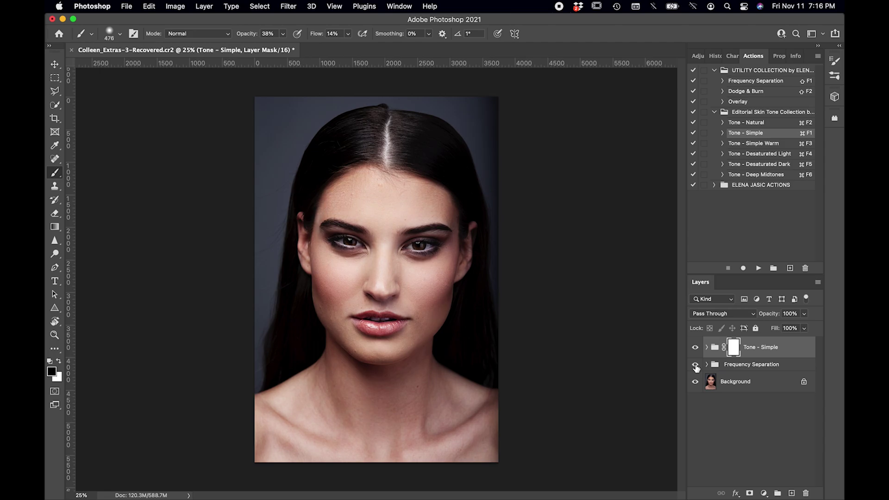